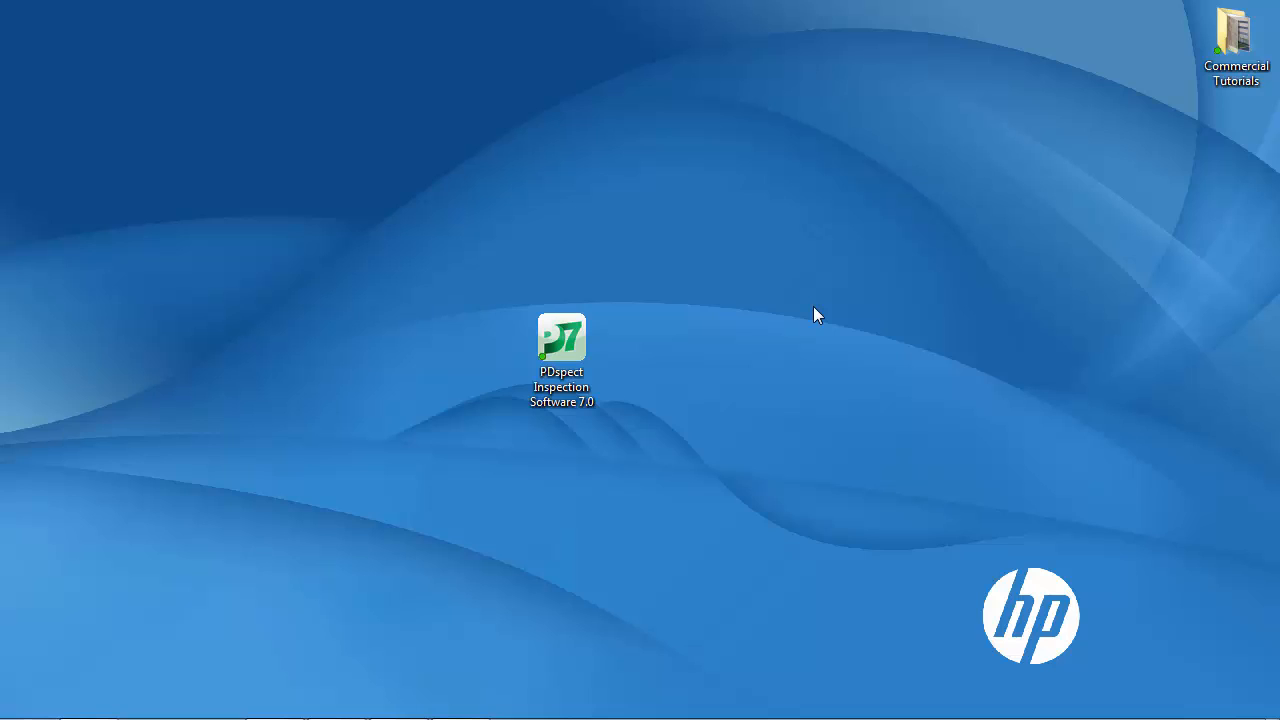
Launch PDspect Inspection Software 7.0 and start a new inspection from the Commercial - By System template
{"action": "double_click", "coordinate": [553, 354]}
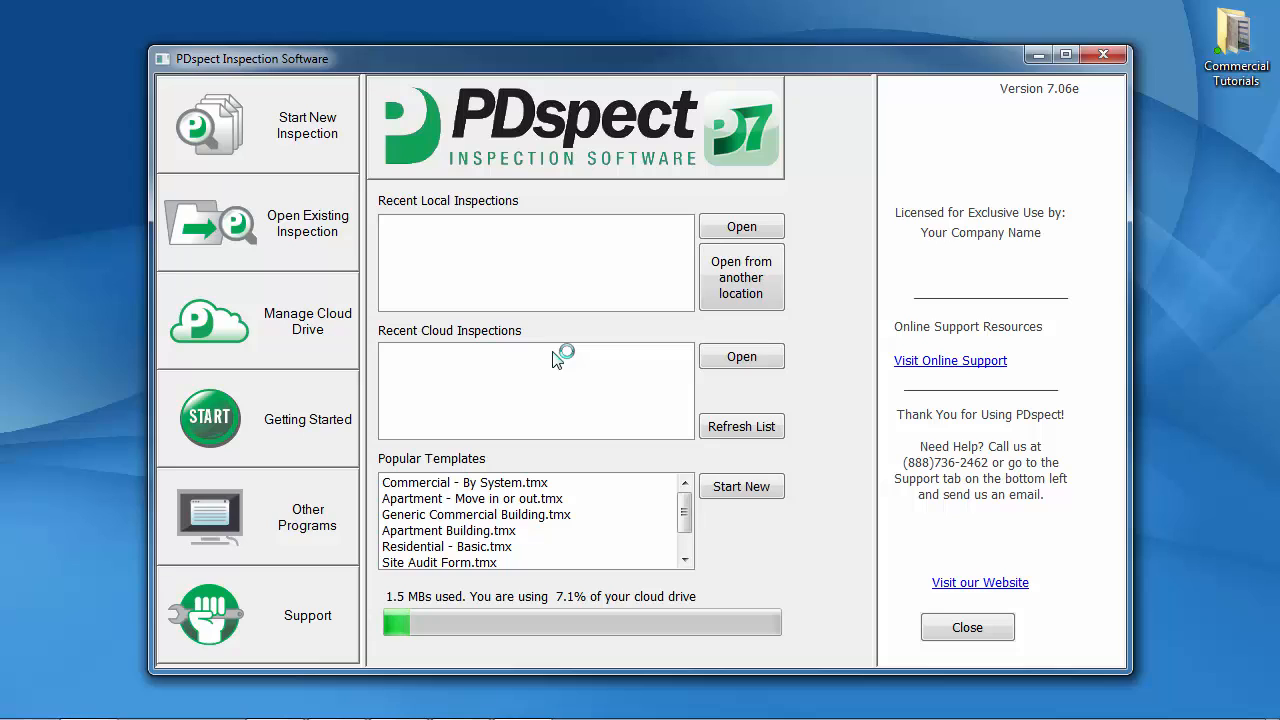
{"action": "left_click", "coordinate": [288, 155]}
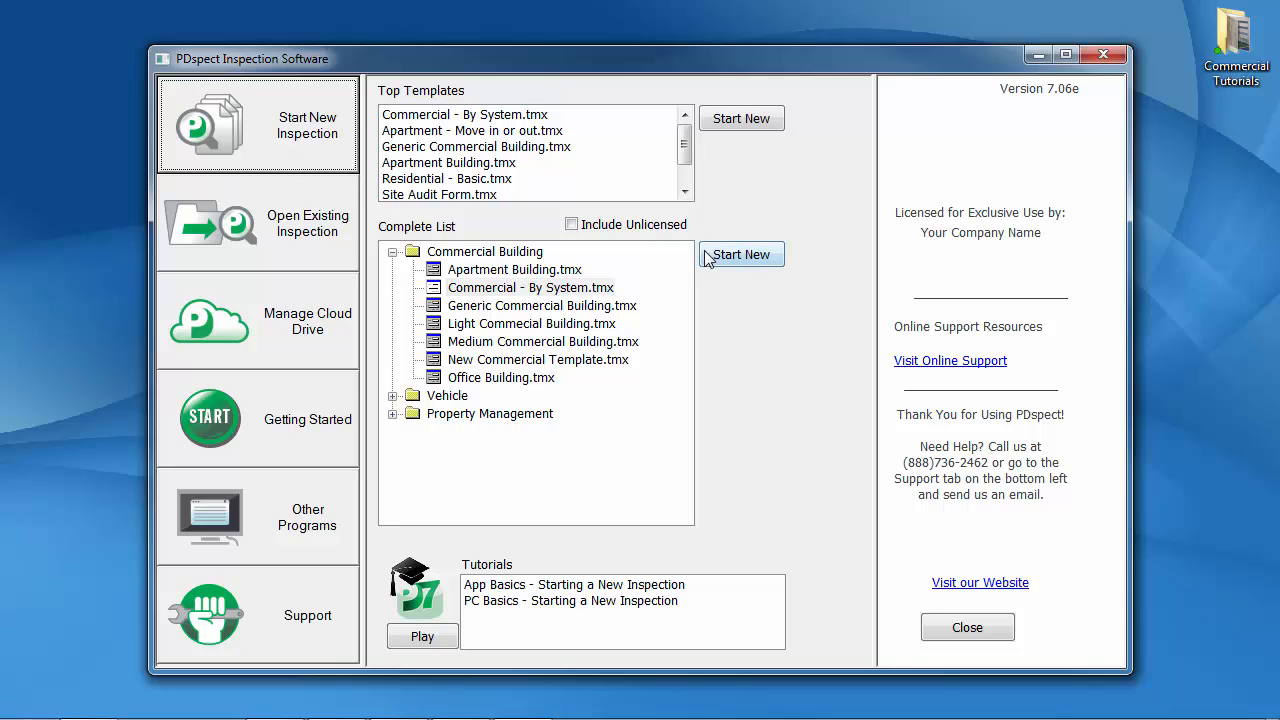
{"action": "left_click", "coordinate": [535, 291]}
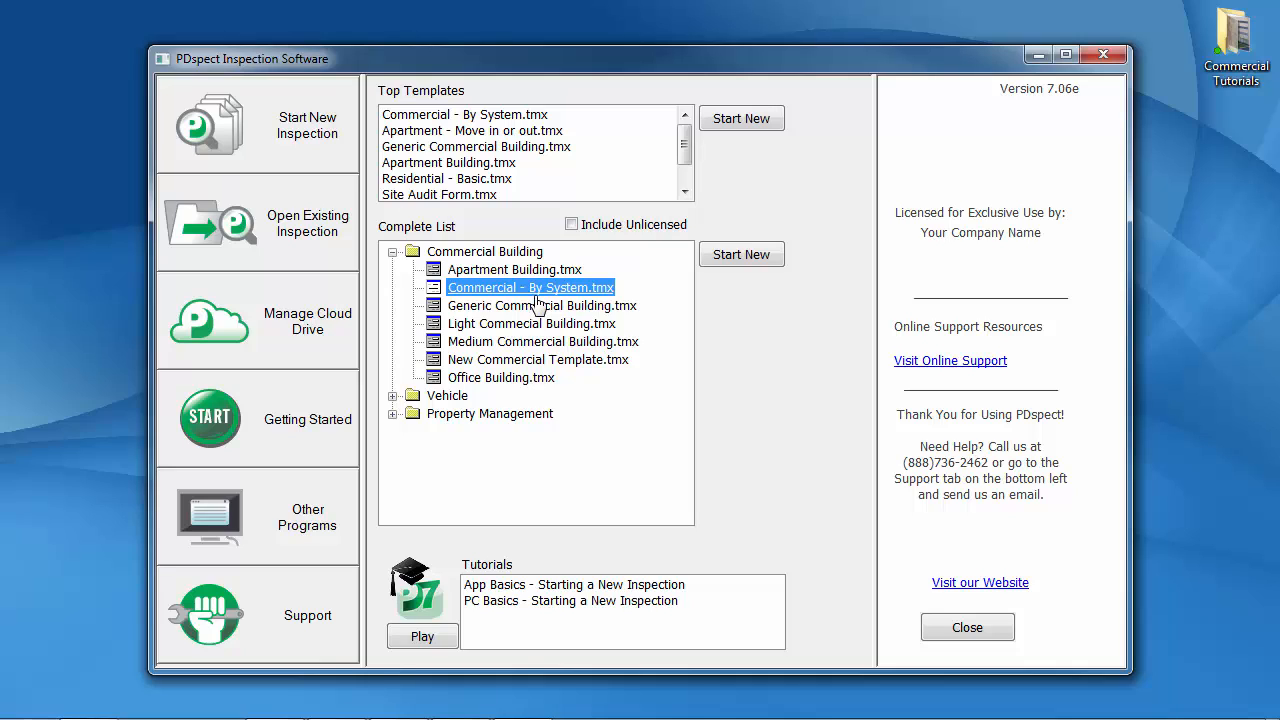
{"action": "left_click", "coordinate": [735, 256]}
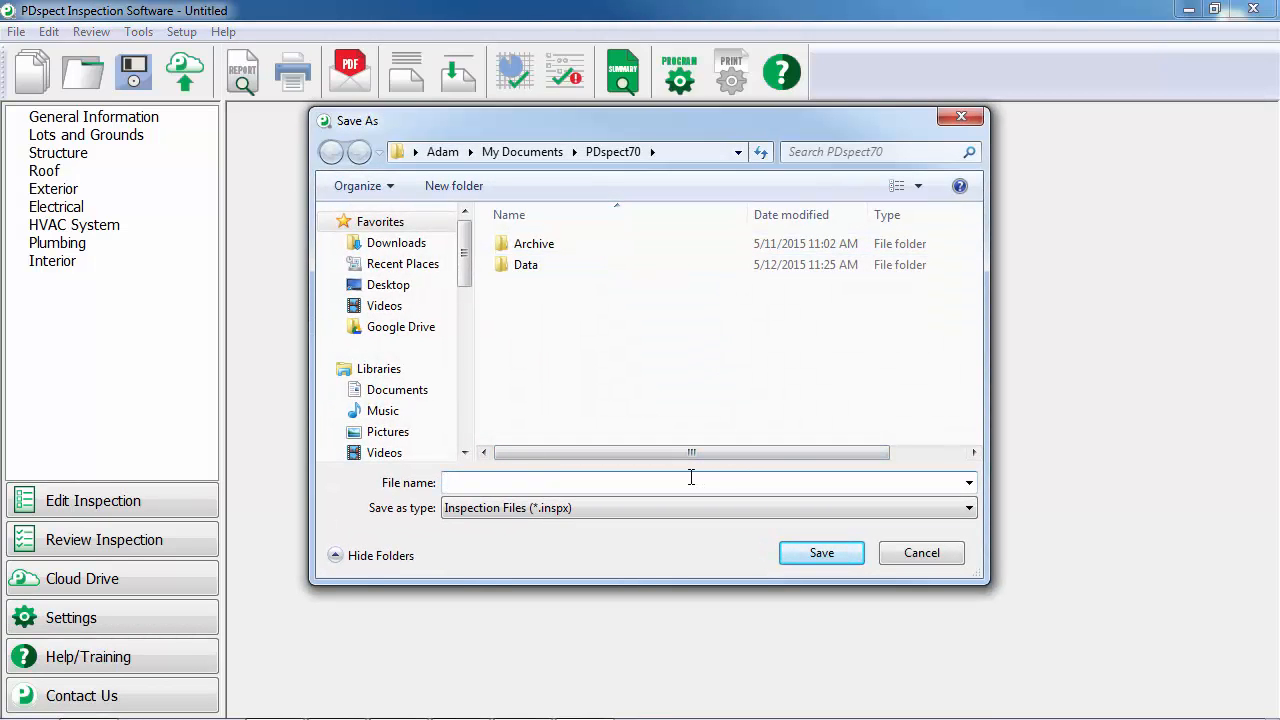
Save the new inspection under the property's street address and open its General Information section
{"action": "type", "text": "23 Somewhere Street"}
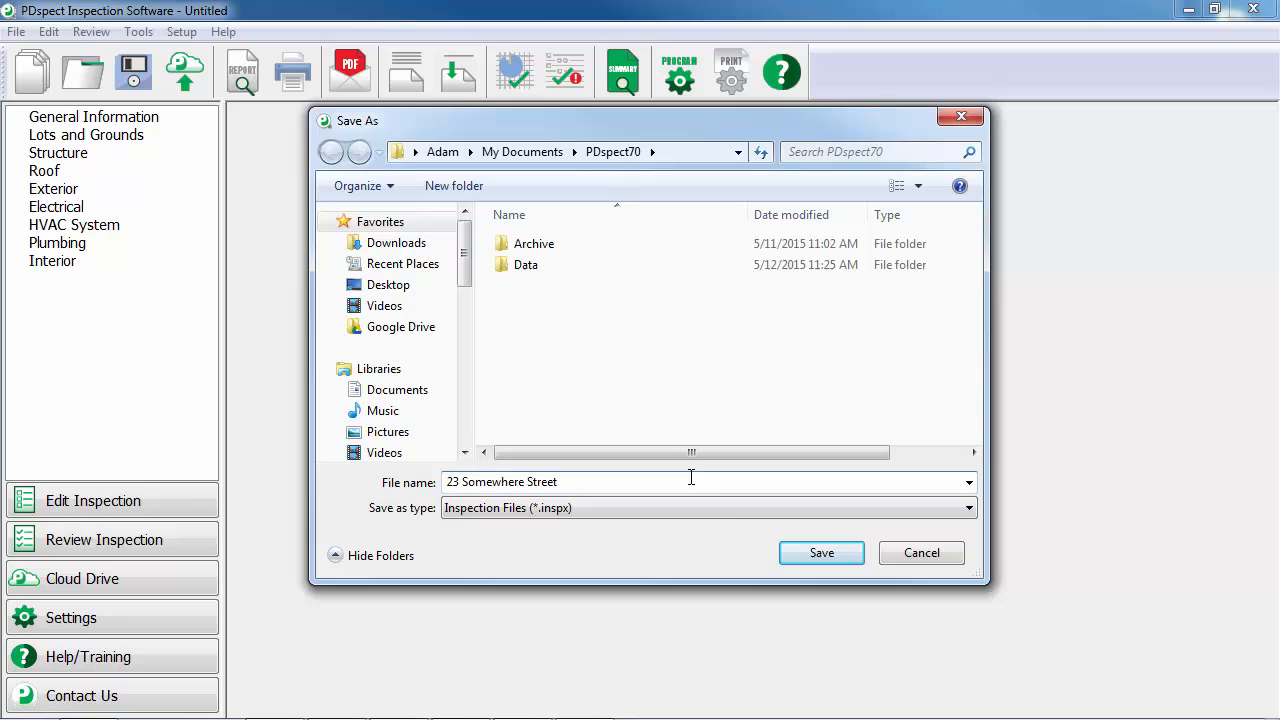
{"action": "left_click", "coordinate": [790, 555]}
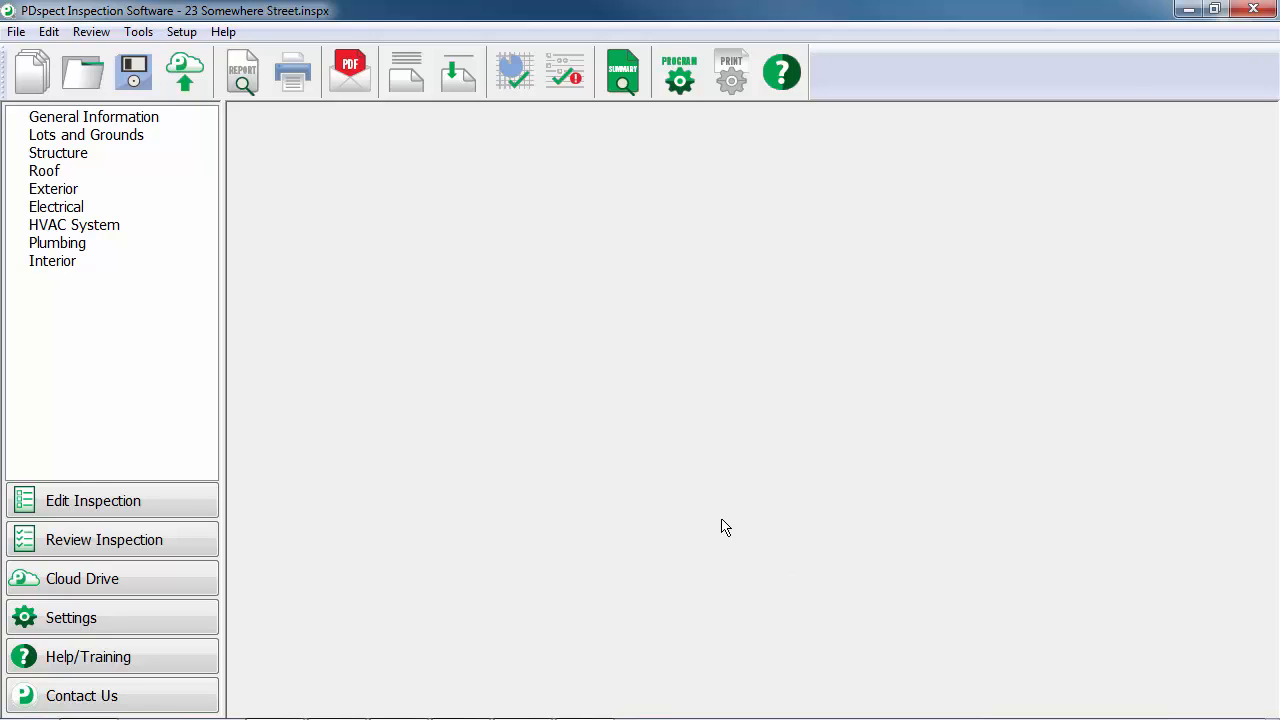
{"action": "left_click", "coordinate": [135, 118]}
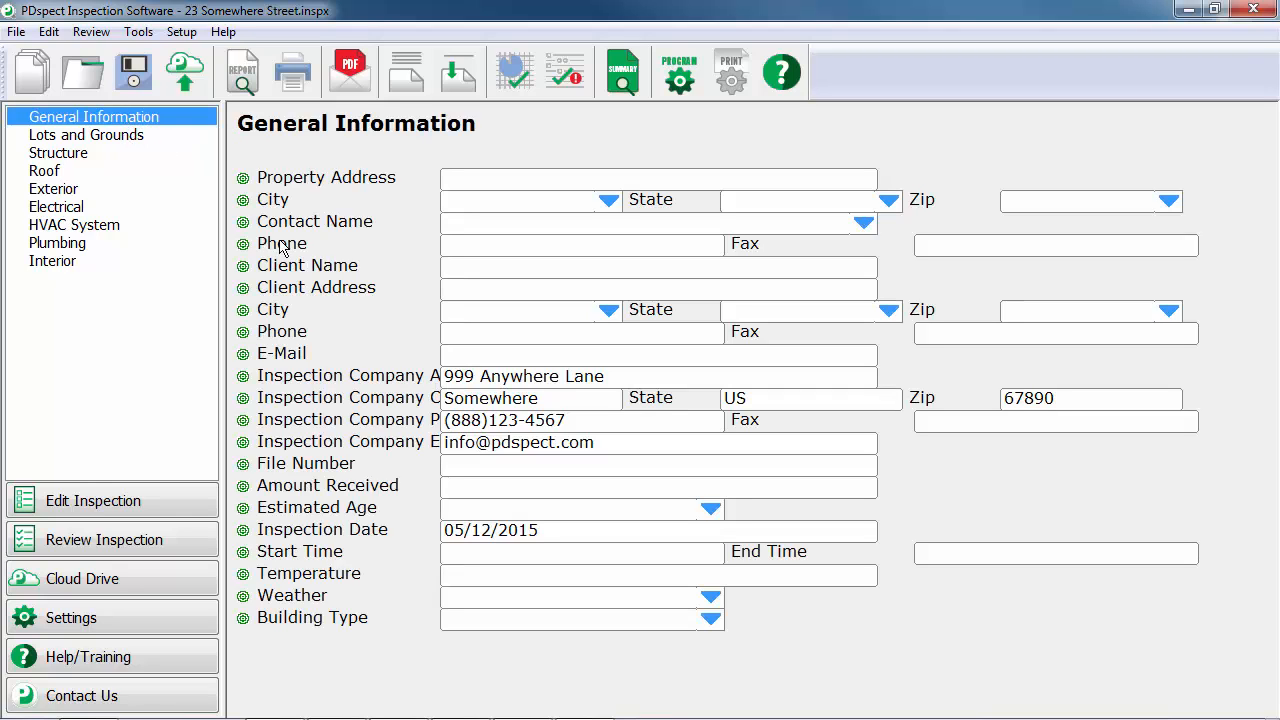
In the Lots and Grounds section, rate Landscaping as Acceptable and describe it as Professional
{"action": "left_click", "coordinate": [106, 136]}
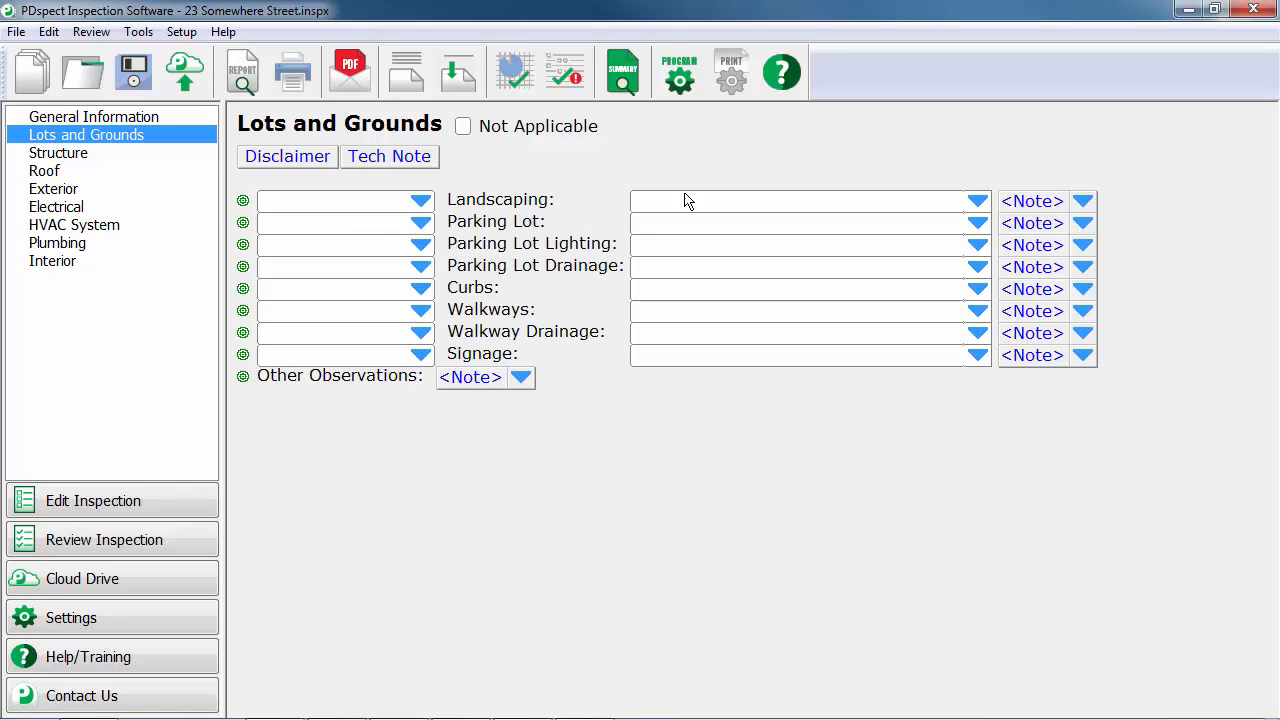
{"action": "left_click", "coordinate": [418, 203]}
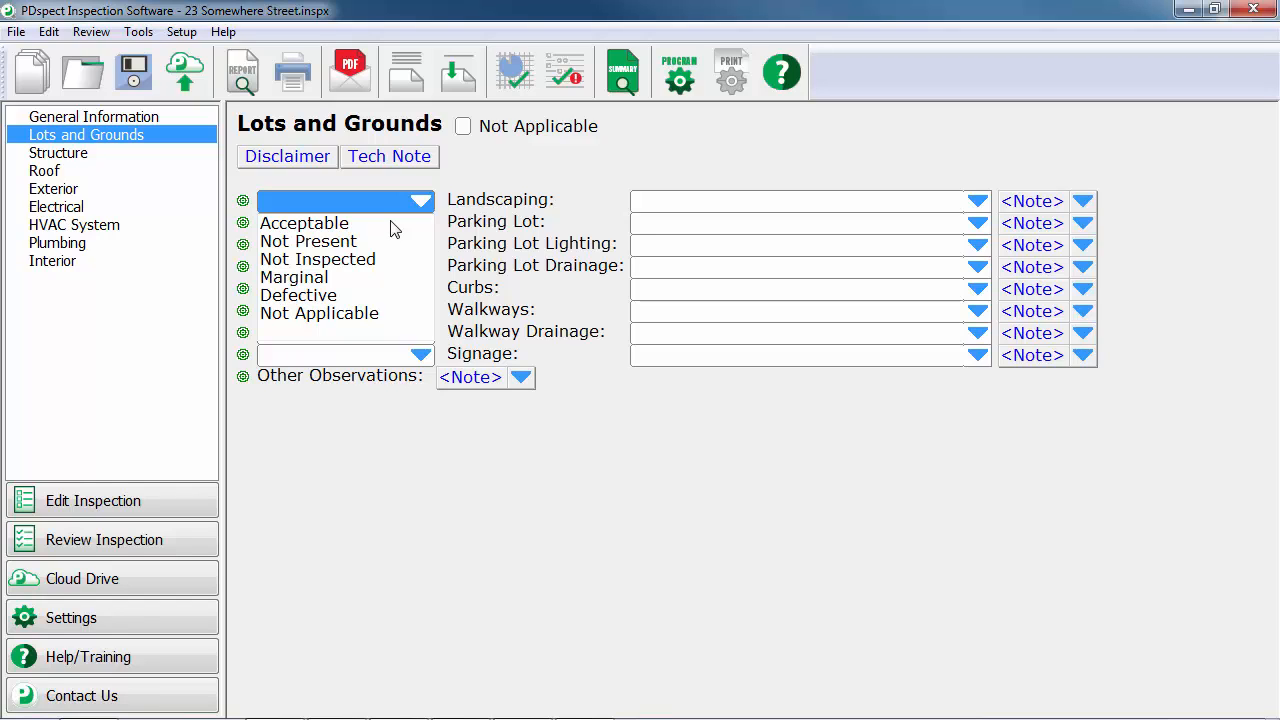
{"action": "left_click", "coordinate": [391, 224]}
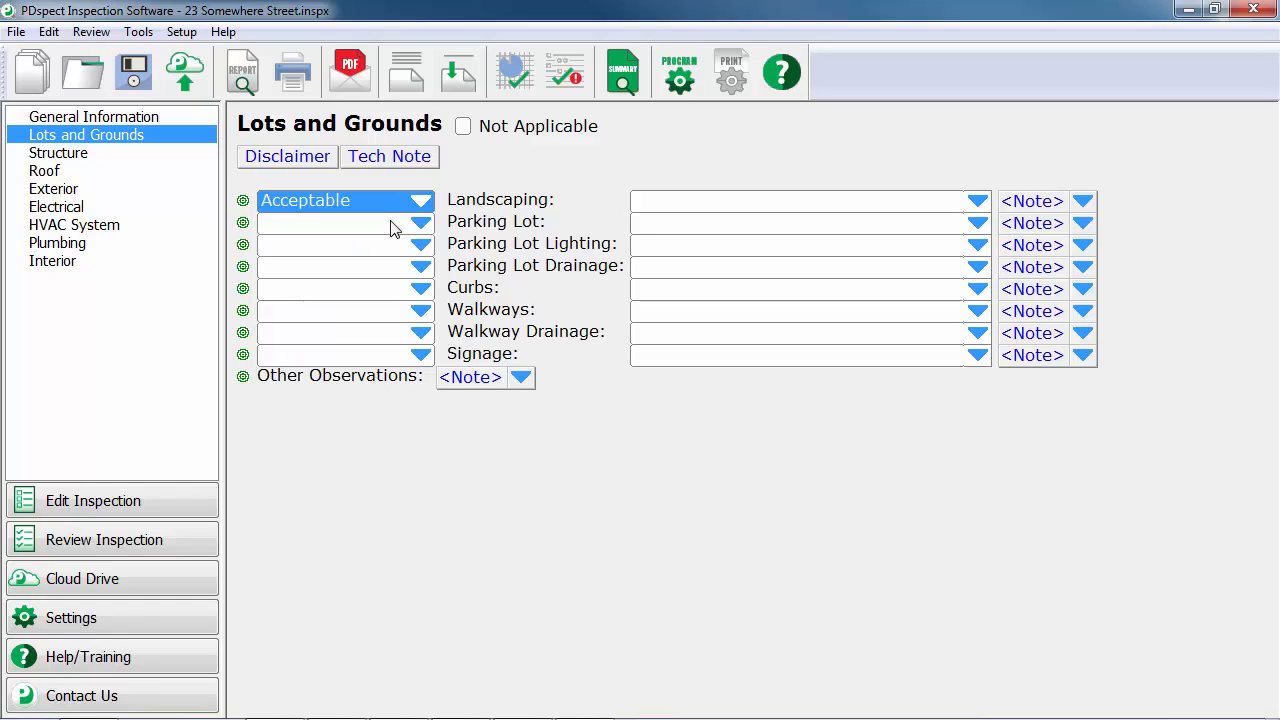
{"action": "left_click", "coordinate": [985, 203]}
{"action": "left_click", "coordinate": [569, 243]}
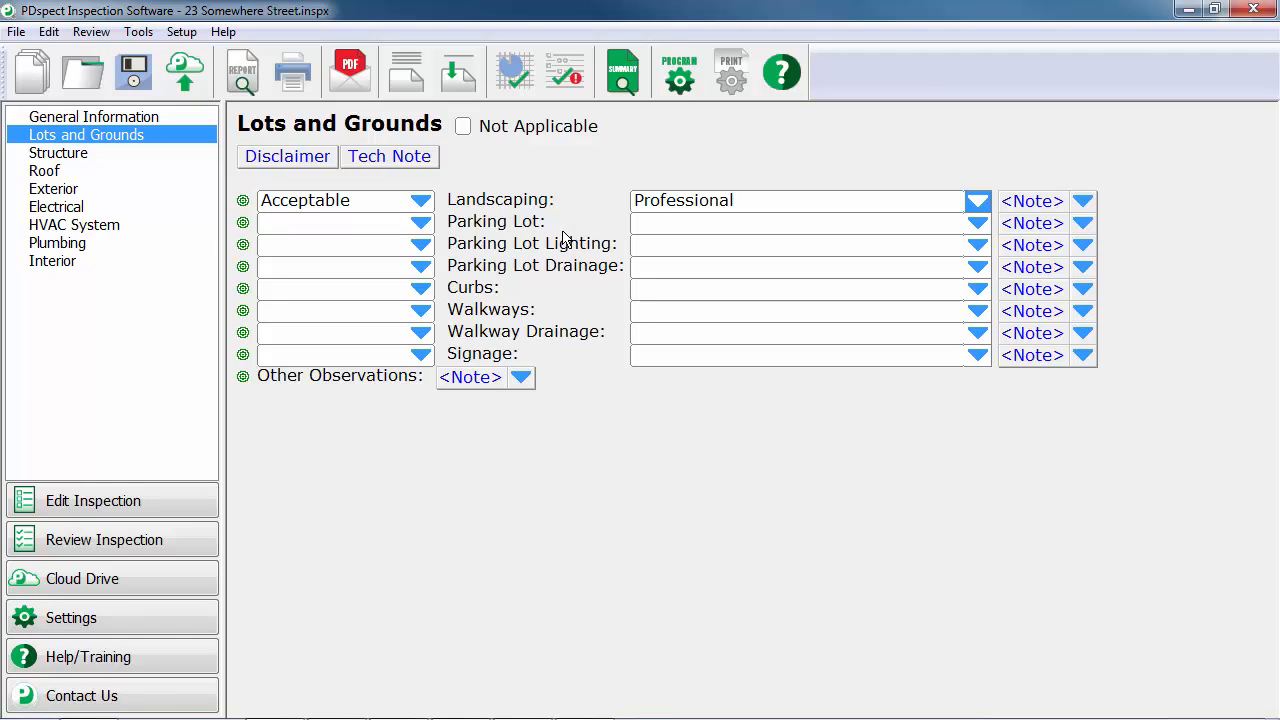
Rate the Parking Lot as Marginal and set its material to Asphalt
{"action": "left_click", "coordinate": [420, 223]}
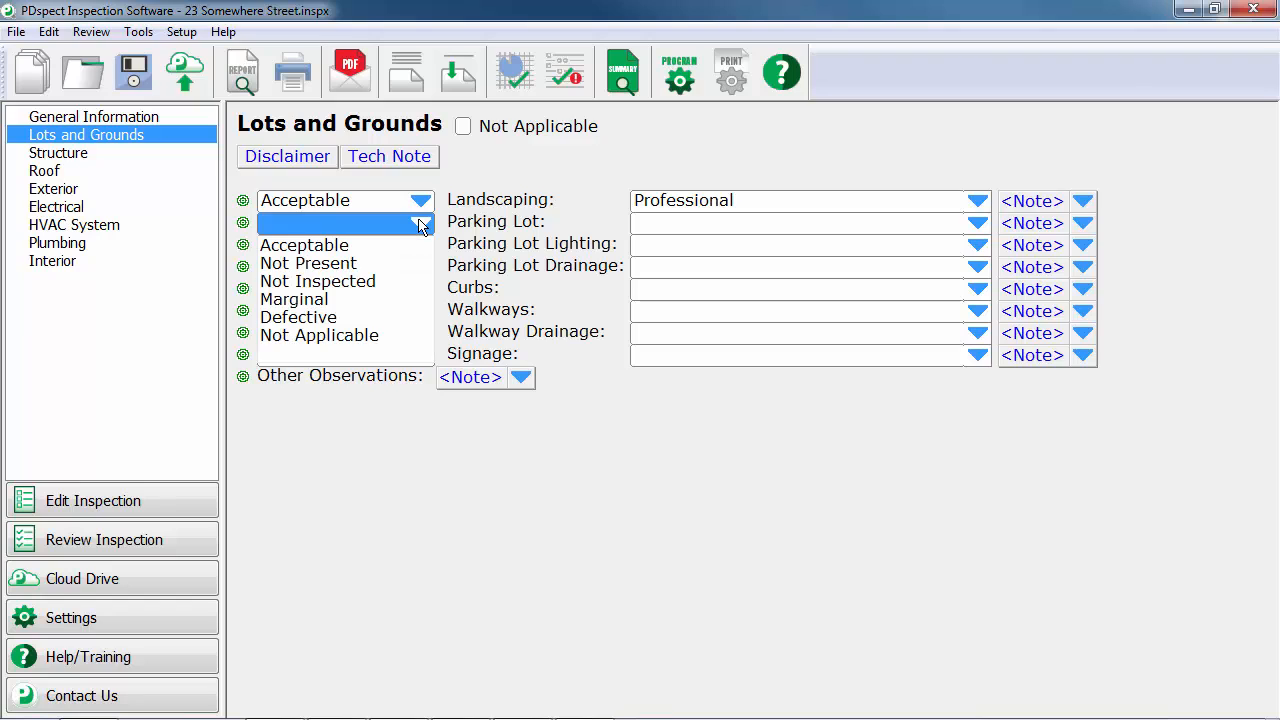
{"action": "left_click", "coordinate": [372, 299]}
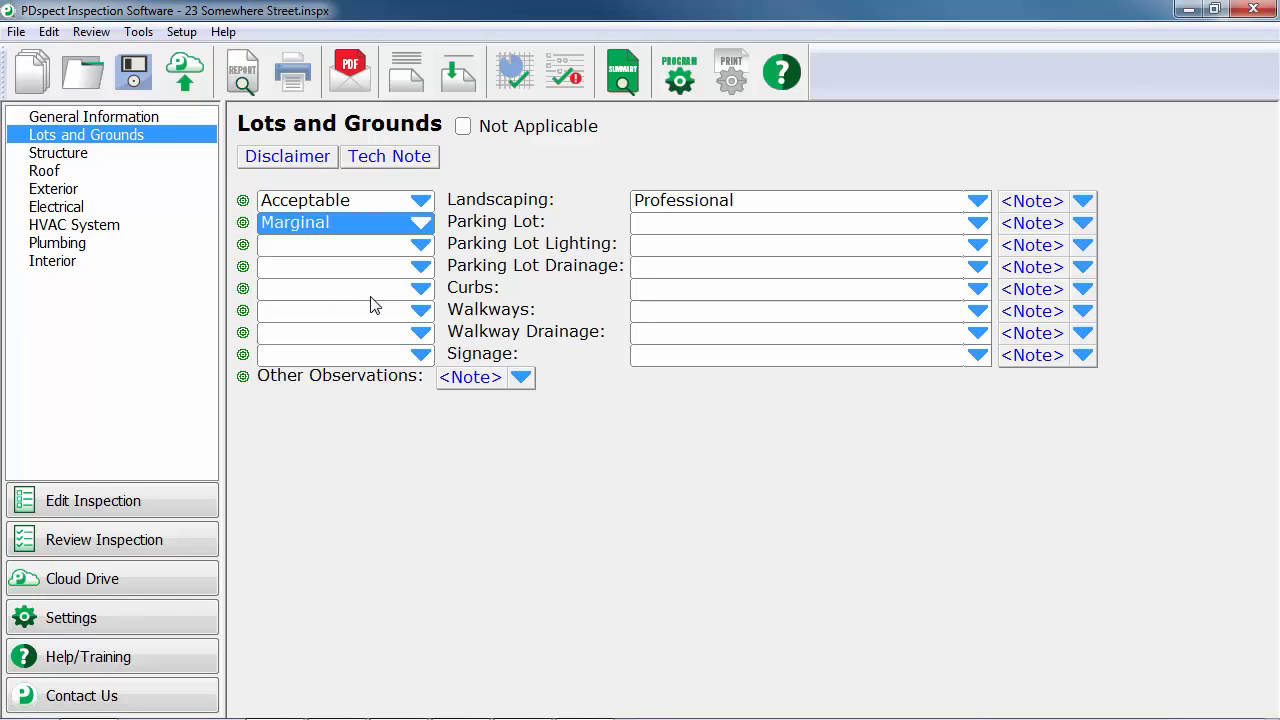
{"action": "left_click", "coordinate": [978, 223]}
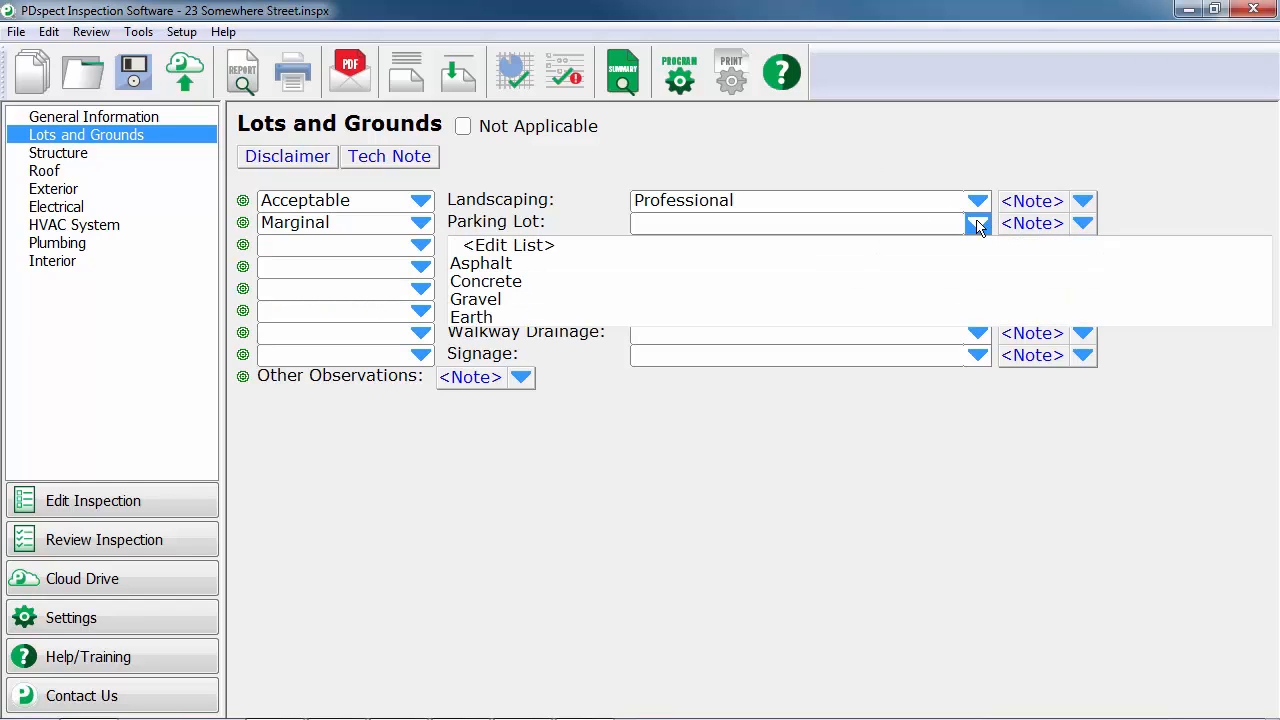
{"action": "left_click", "coordinate": [526, 266]}
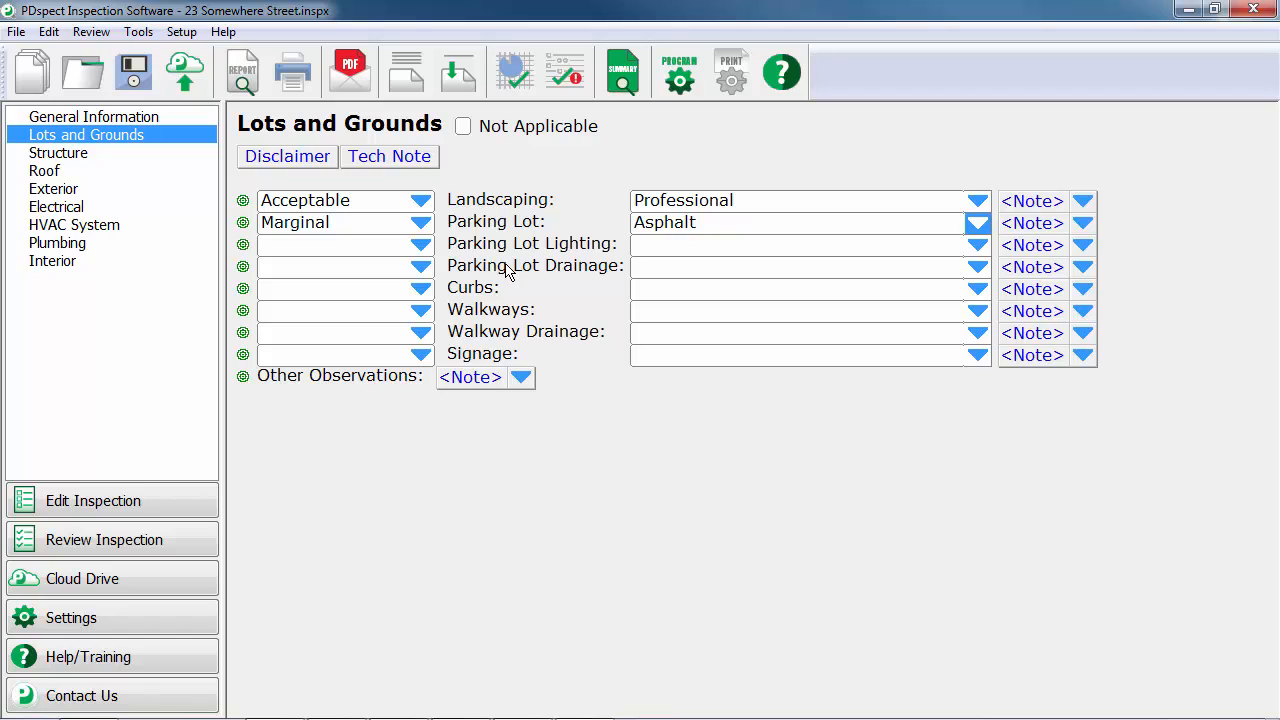
Add the common note "Holes need patching" to the Parking Lot and extend it with ", Heavy cracking in the rear lot"
{"action": "left_click", "coordinate": [1080, 231]}
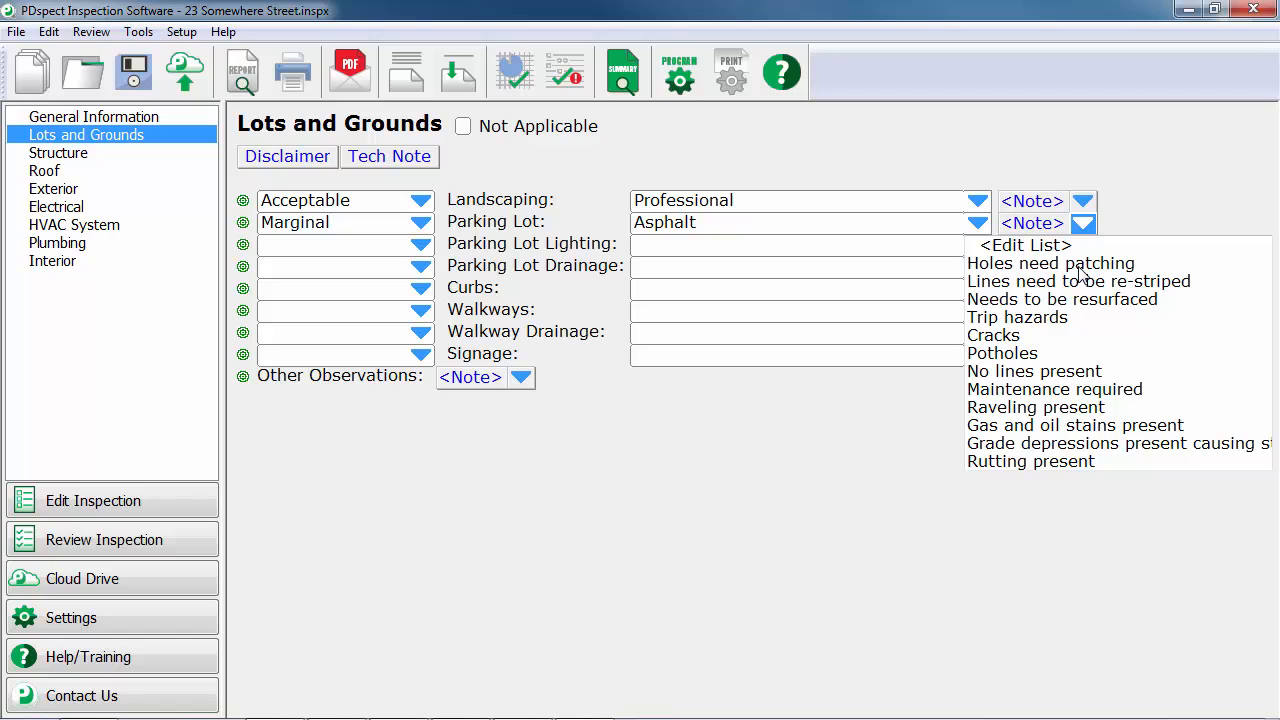
{"action": "left_click", "coordinate": [1080, 268]}
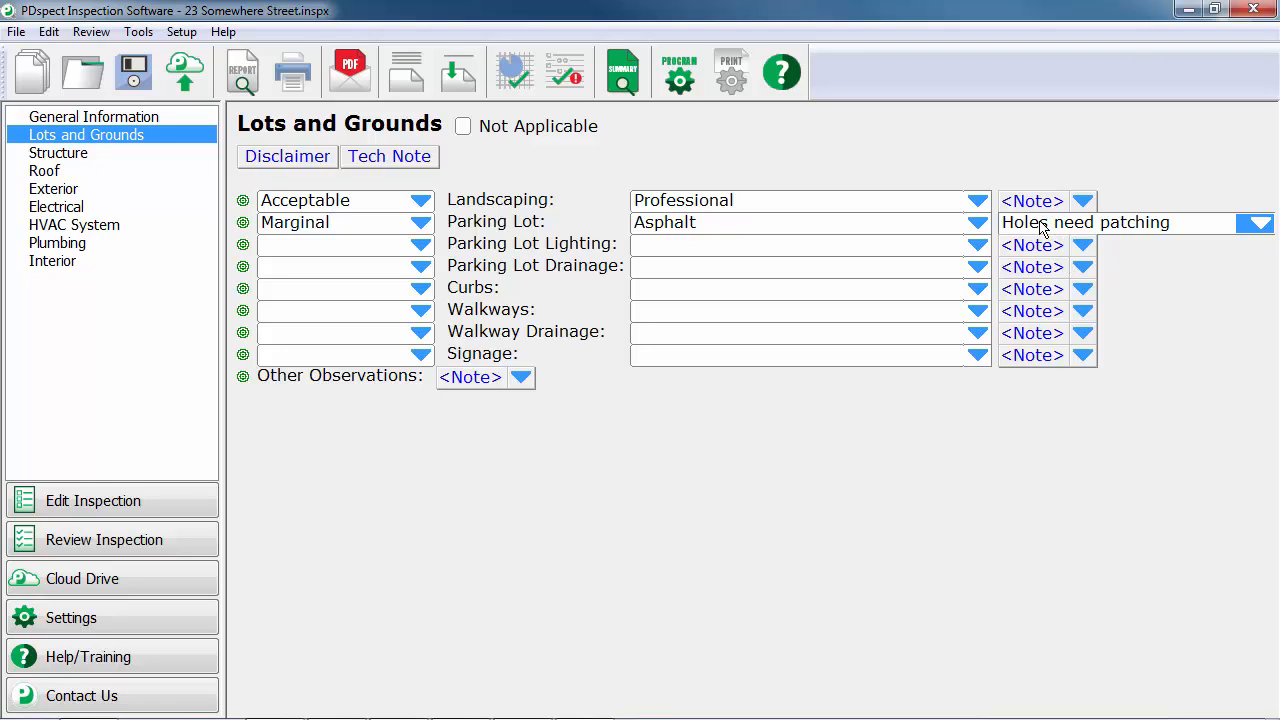
{"action": "double_click", "coordinate": [1043, 228]}
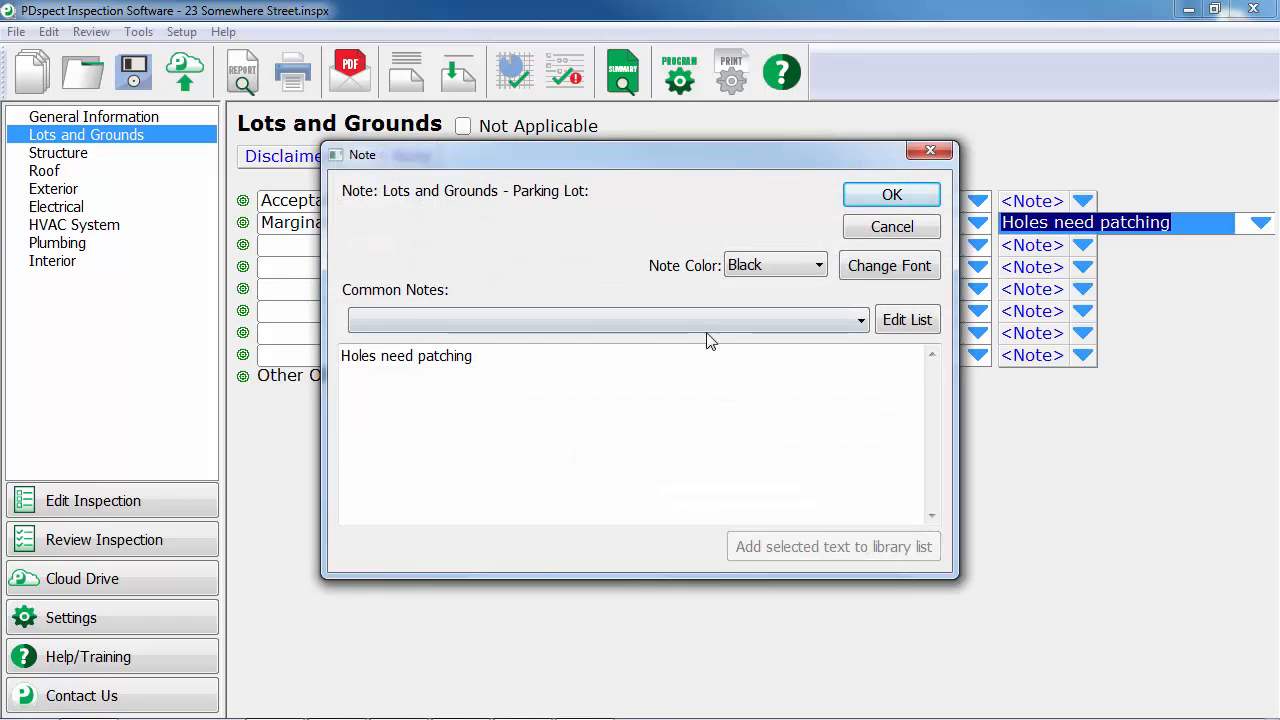
{"action": "left_click", "coordinate": [686, 379]}
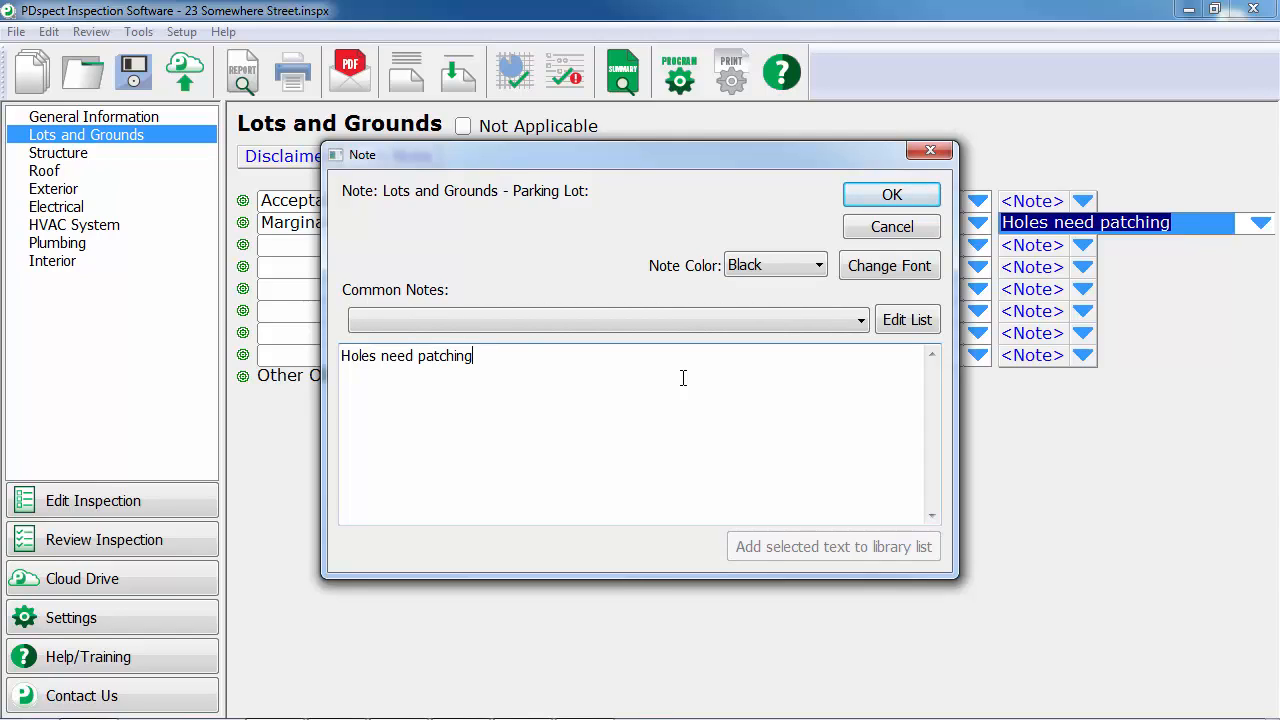
{"action": "type", "text": ", Heavy cracking in the rear lot"}
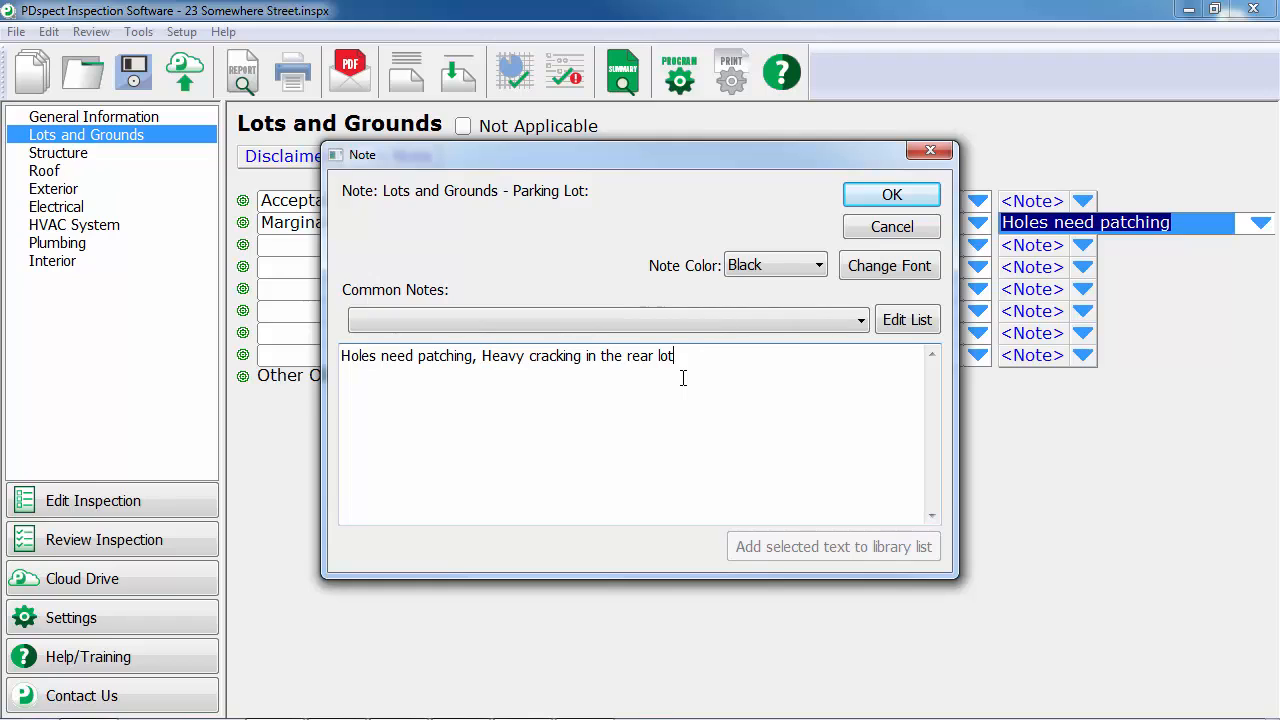
{"action": "left_click", "coordinate": [890, 197]}
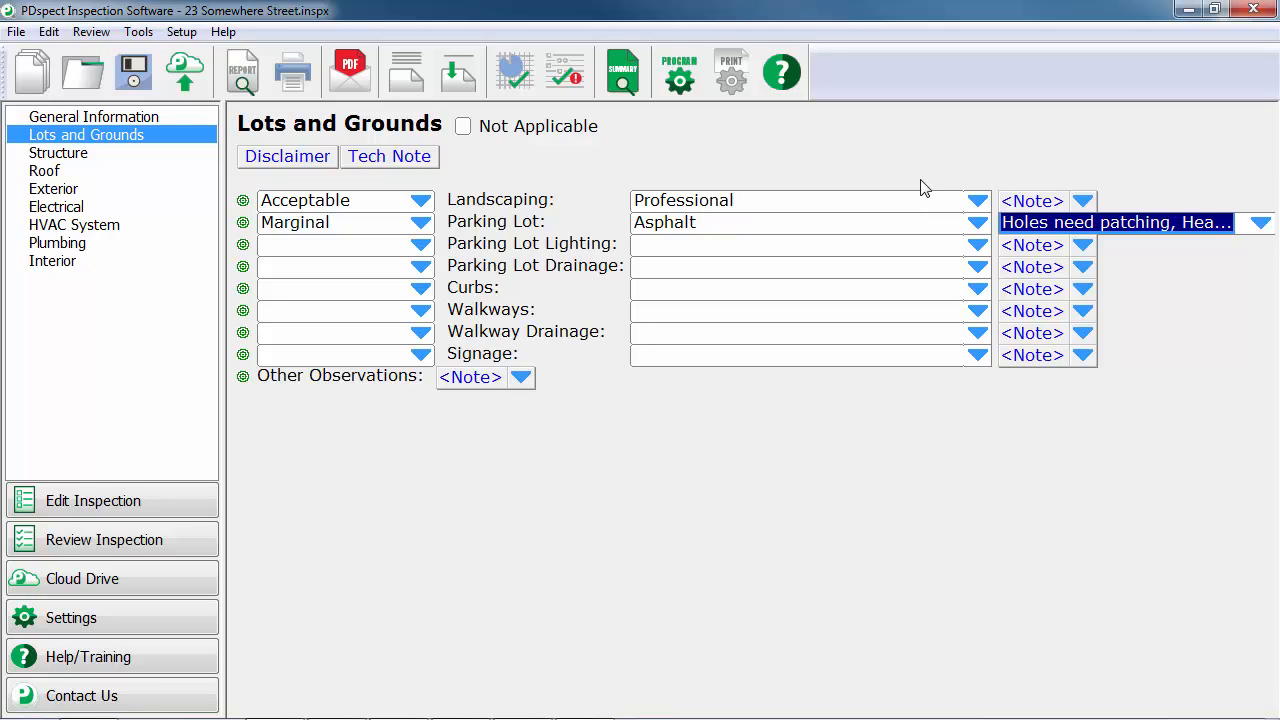
Arrange the inspection window beside the opened Commercial Tutorials folder and attach the photo IMG_1969.JPG to the Parking Lot item
{"action": "left_click_drag", "start_coordinate": [950, 12], "coordinate": [2, 32]}
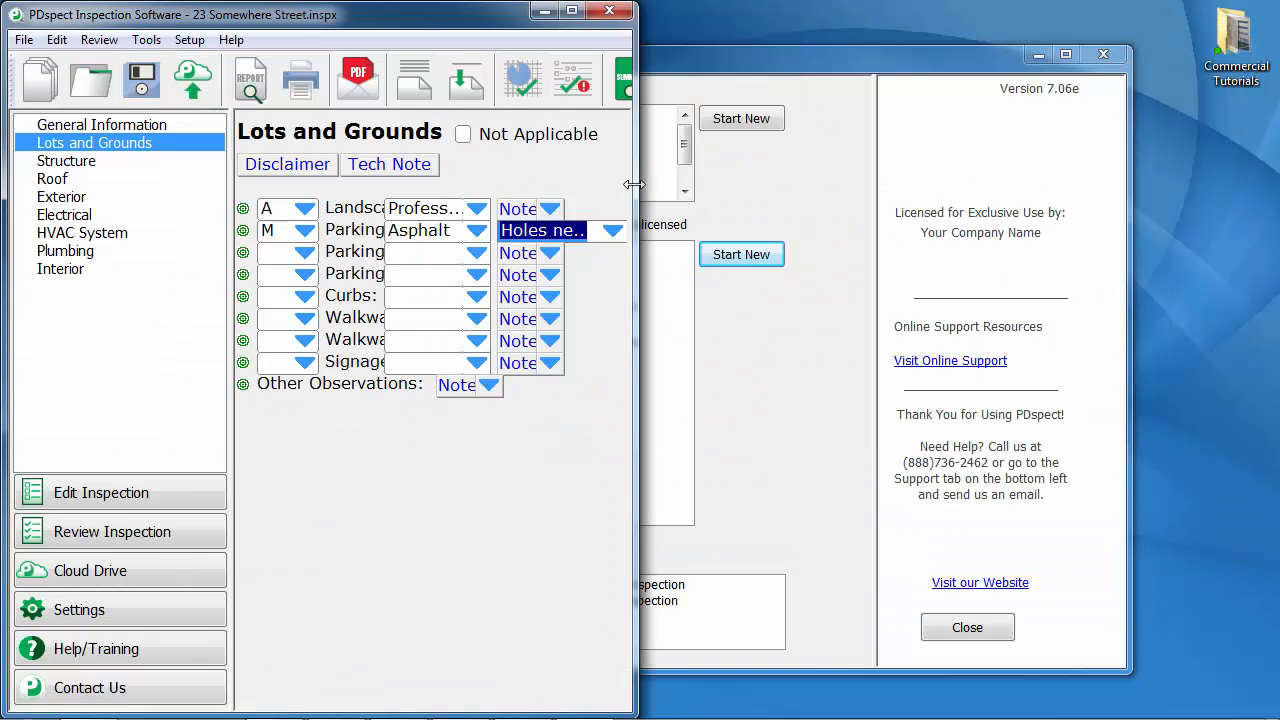
{"action": "left_click_drag", "start_coordinate": [634, 184], "coordinate": [905, 158]}
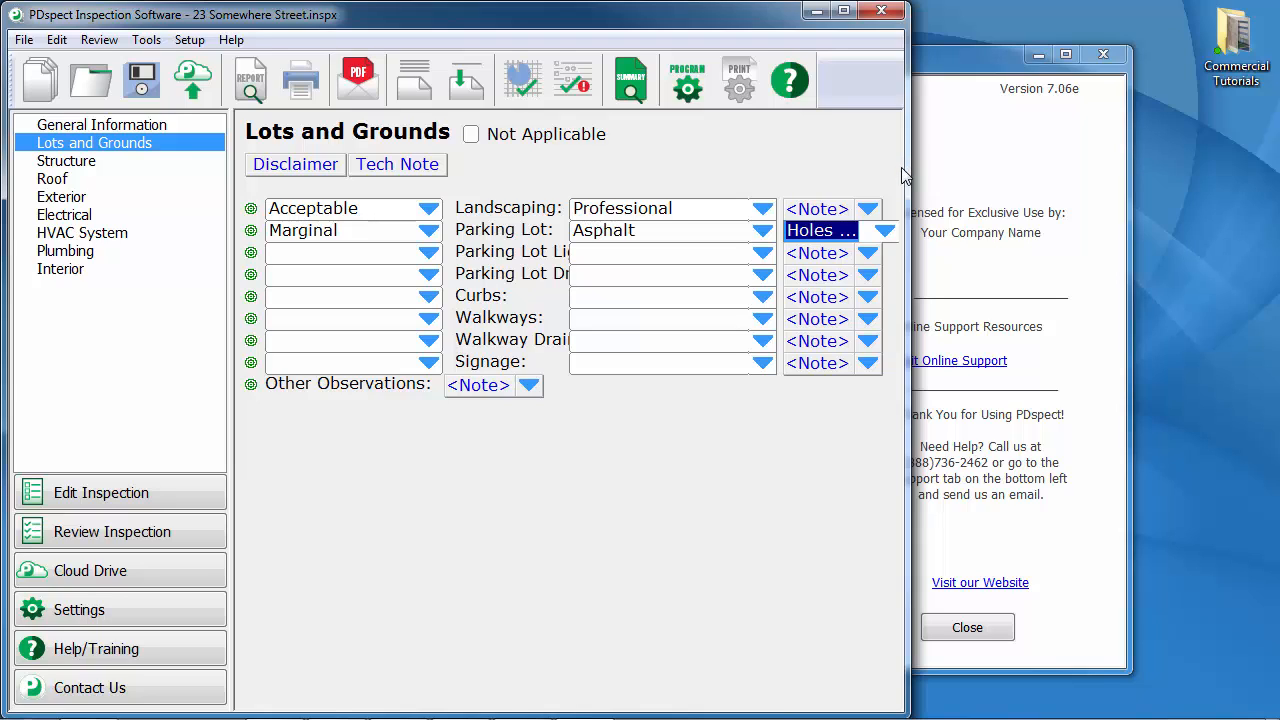
{"action": "left_click", "coordinate": [1218, 76]}
{"action": "double_click", "coordinate": [1218, 76]}
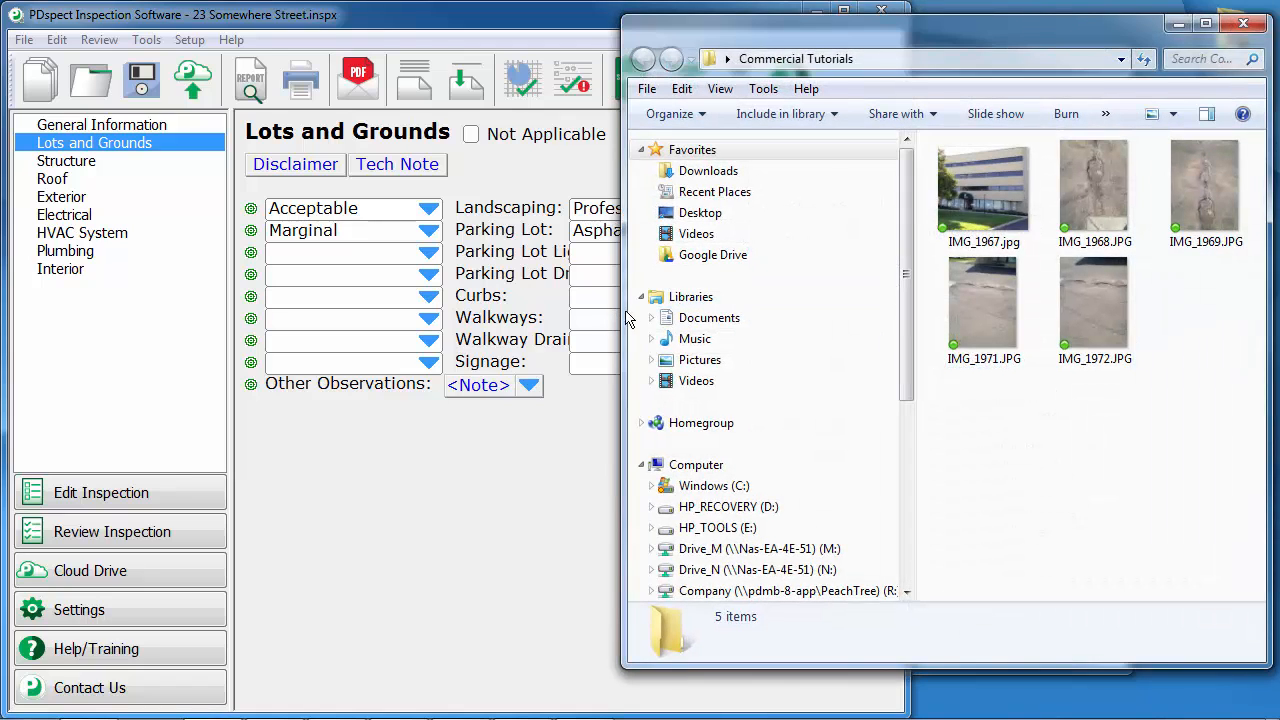
{"action": "left_click_drag", "start_coordinate": [625, 311], "coordinate": [1115, 300]}
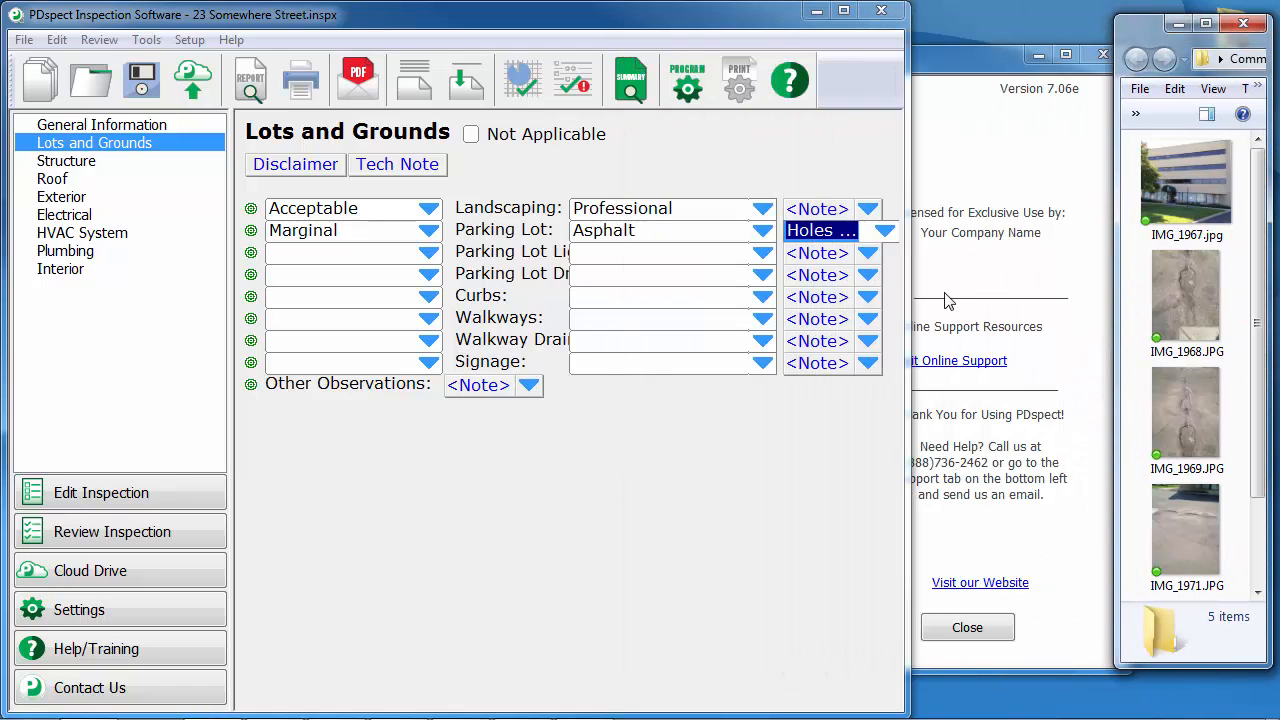
{"action": "left_click_drag", "start_coordinate": [912, 310], "coordinate": [1080, 300]}
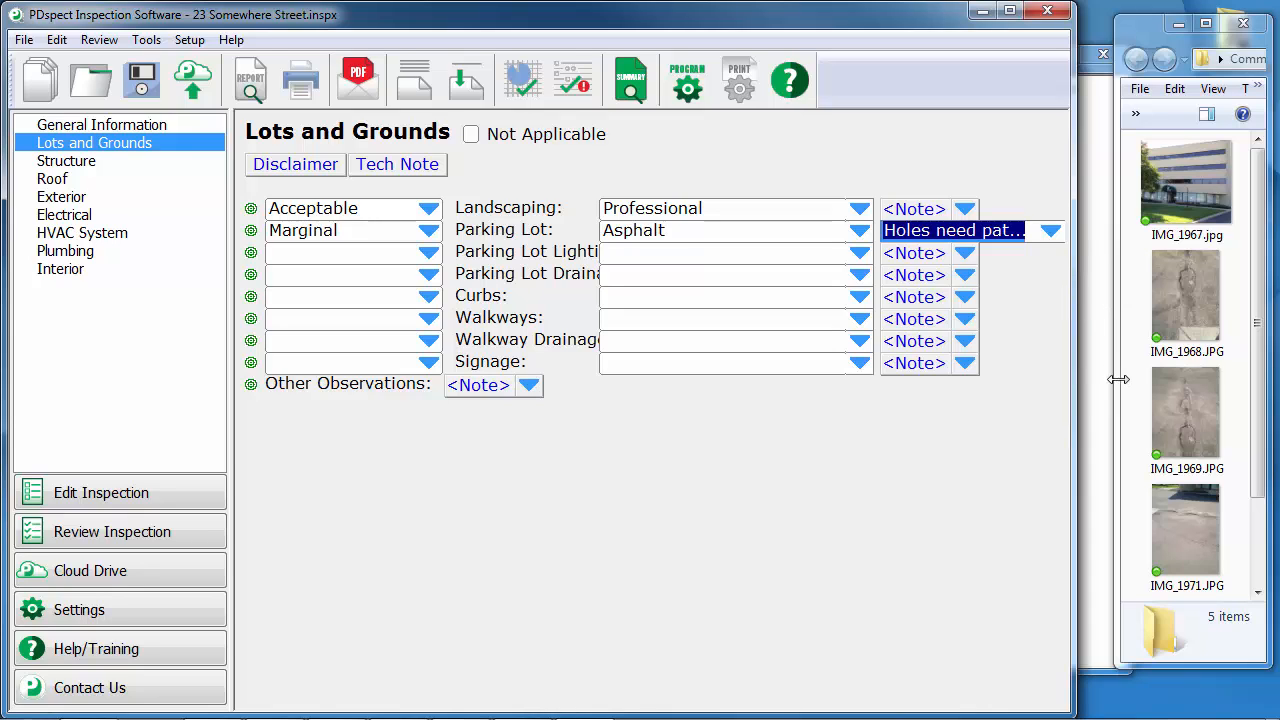
{"action": "left_click", "coordinate": [1182, 402]}
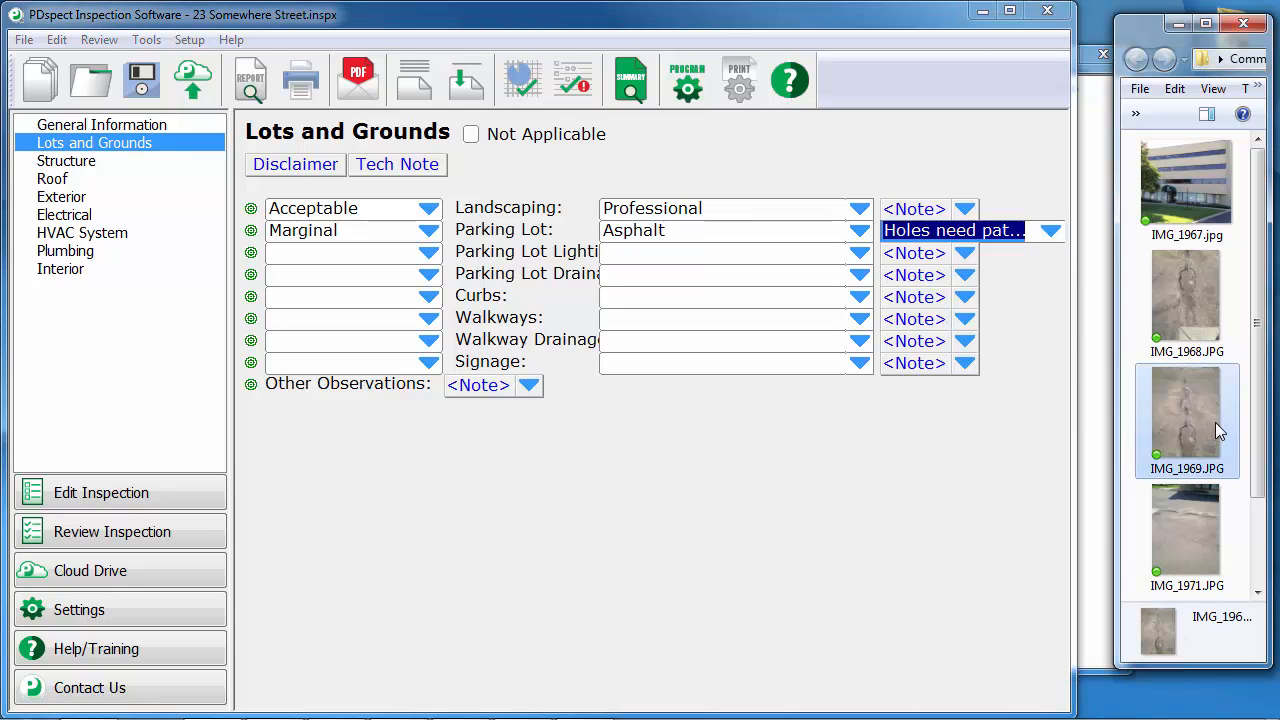
{"action": "left_click_drag", "start_coordinate": [1215, 421], "coordinate": [503, 235]}
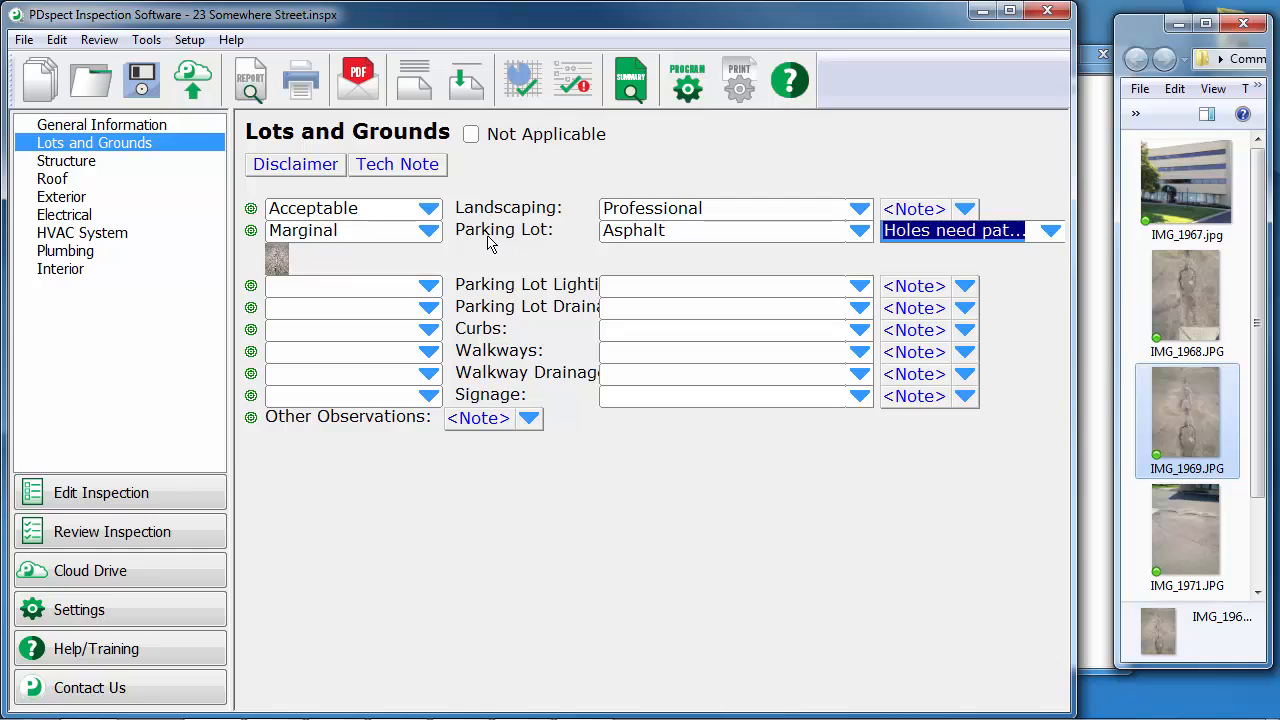
Open the Parking Lot photo for editing and draw two red arrows pointing at the cracked area from opposite sides
{"action": "double_click", "coordinate": [277, 268]}
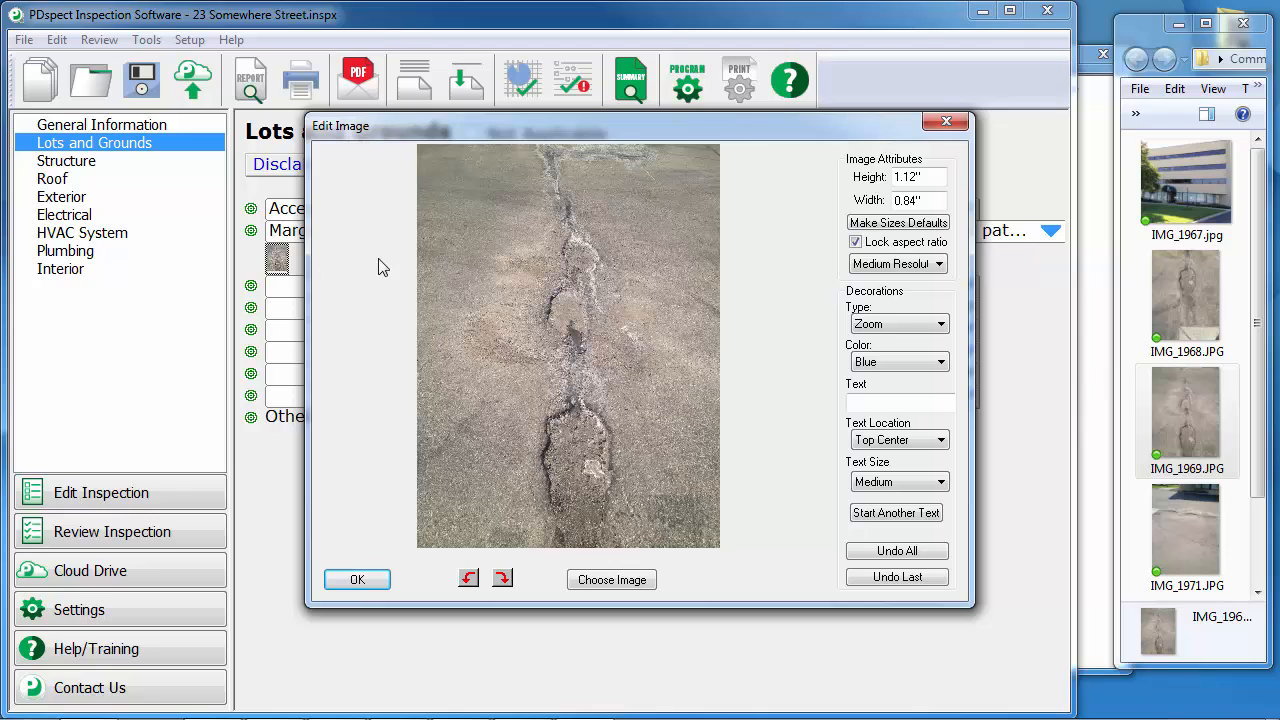
{"action": "left_click", "coordinate": [934, 326]}
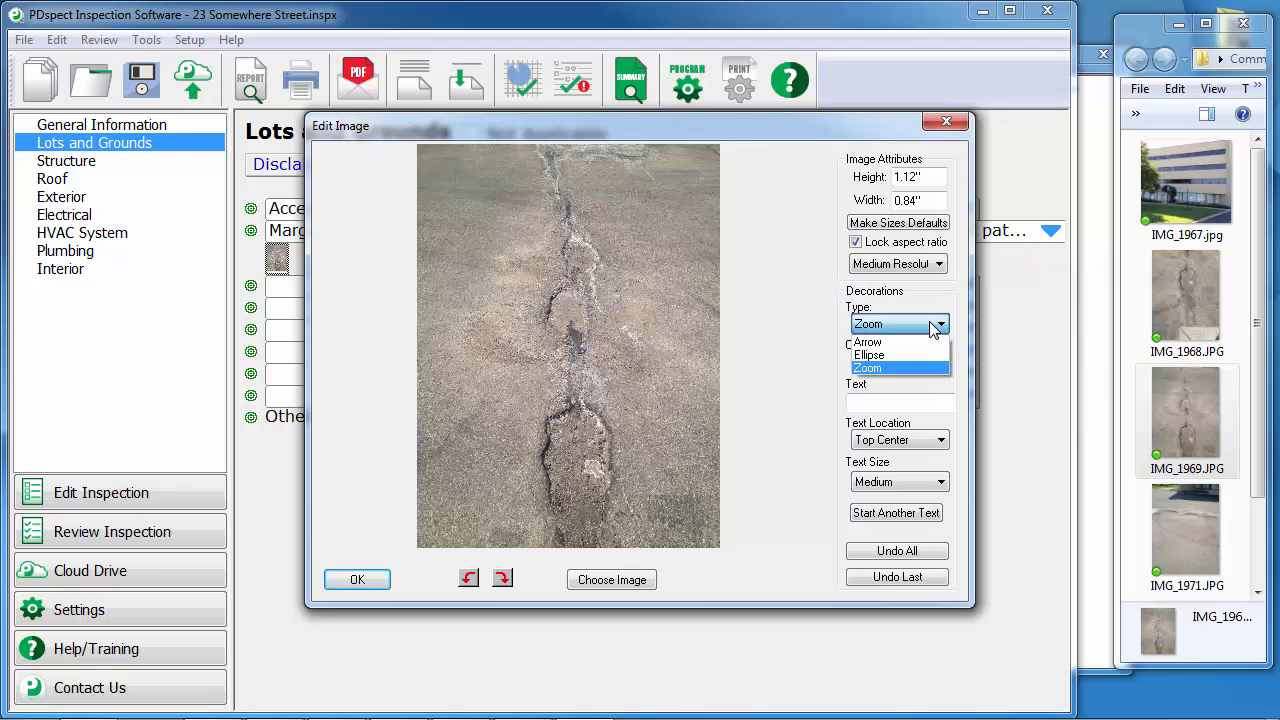
{"action": "left_click", "coordinate": [928, 343]}
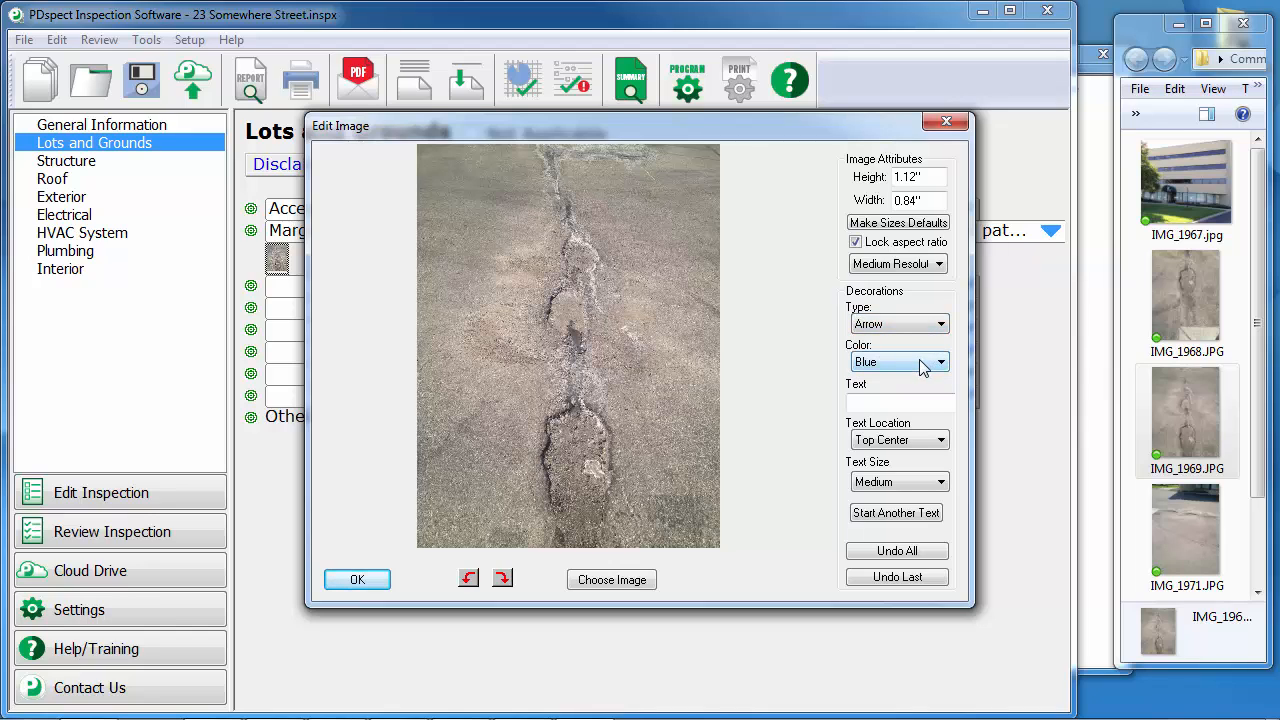
{"action": "left_click", "coordinate": [920, 366]}
{"action": "left_click", "coordinate": [915, 419]}
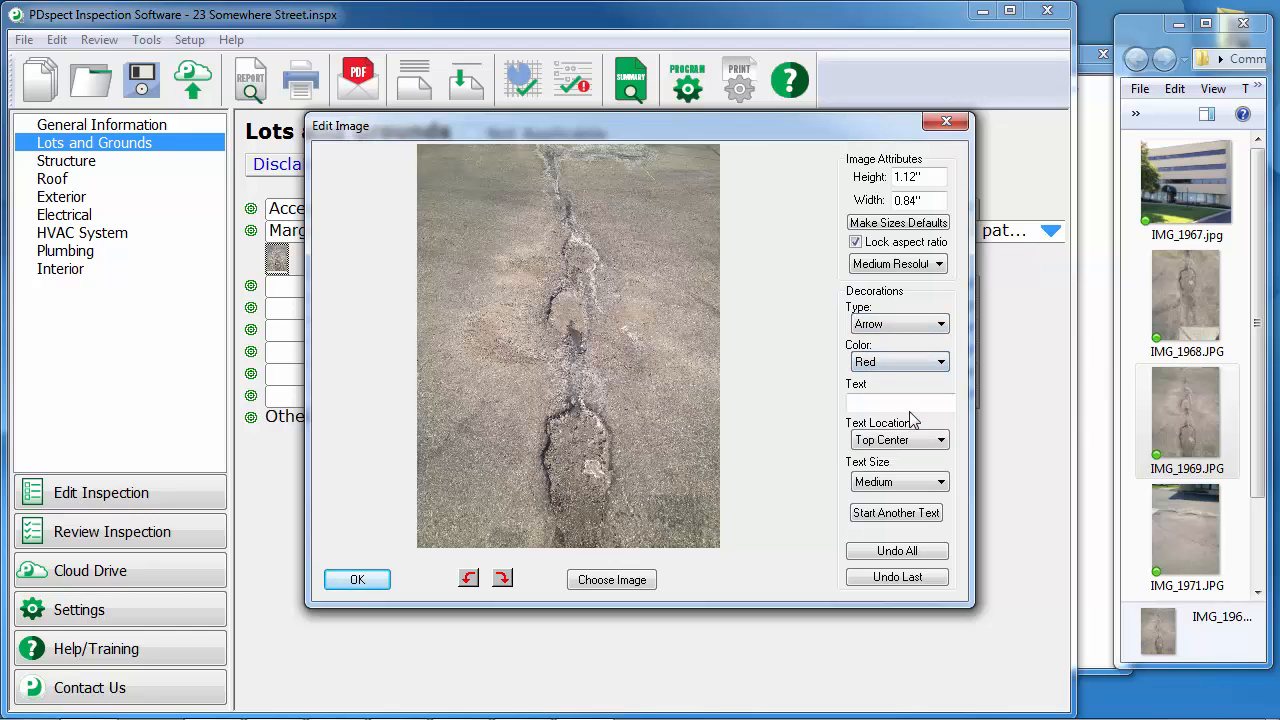
{"action": "mouse_move", "coordinate": [429, 346]}
{"action": "left_mouse_down"}
{"action": "mouse_move", "coordinate": [503, 345]}
{"action": "mouse_move", "coordinate": [533, 330]}
{"action": "left_mouse_up"}
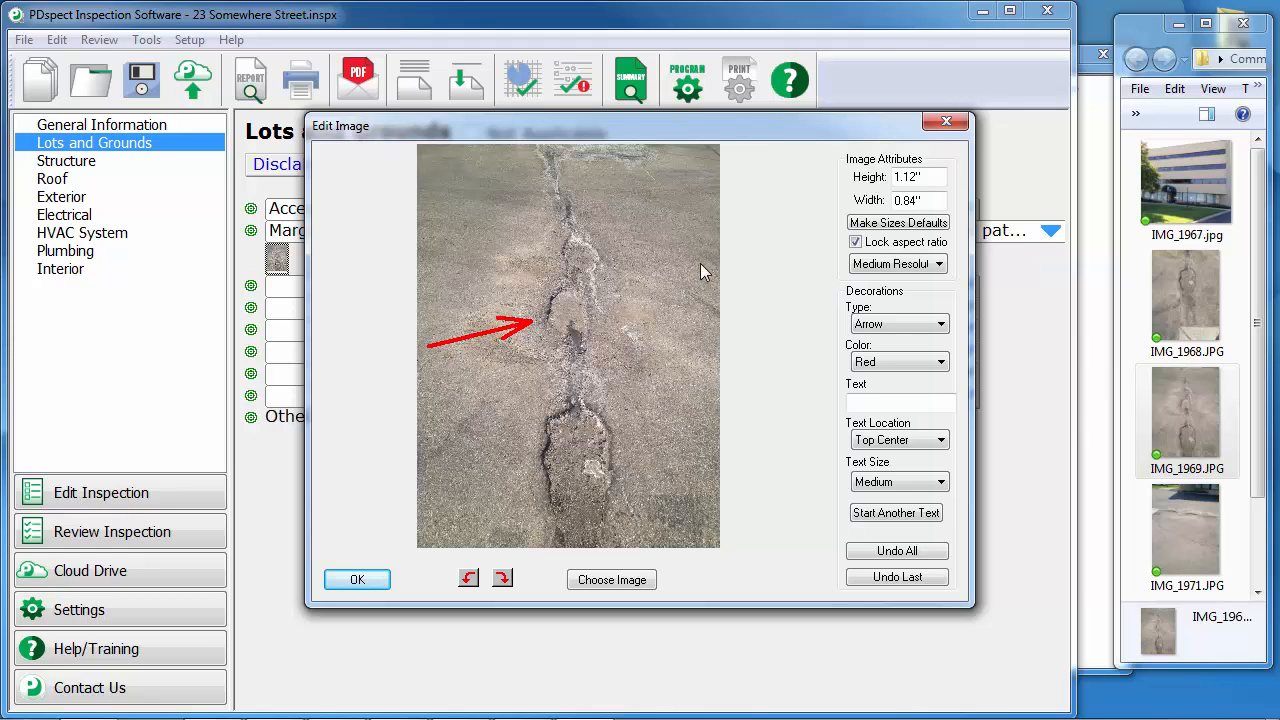
{"action": "left_click_drag", "start_coordinate": [700, 265], "coordinate": [598, 307]}
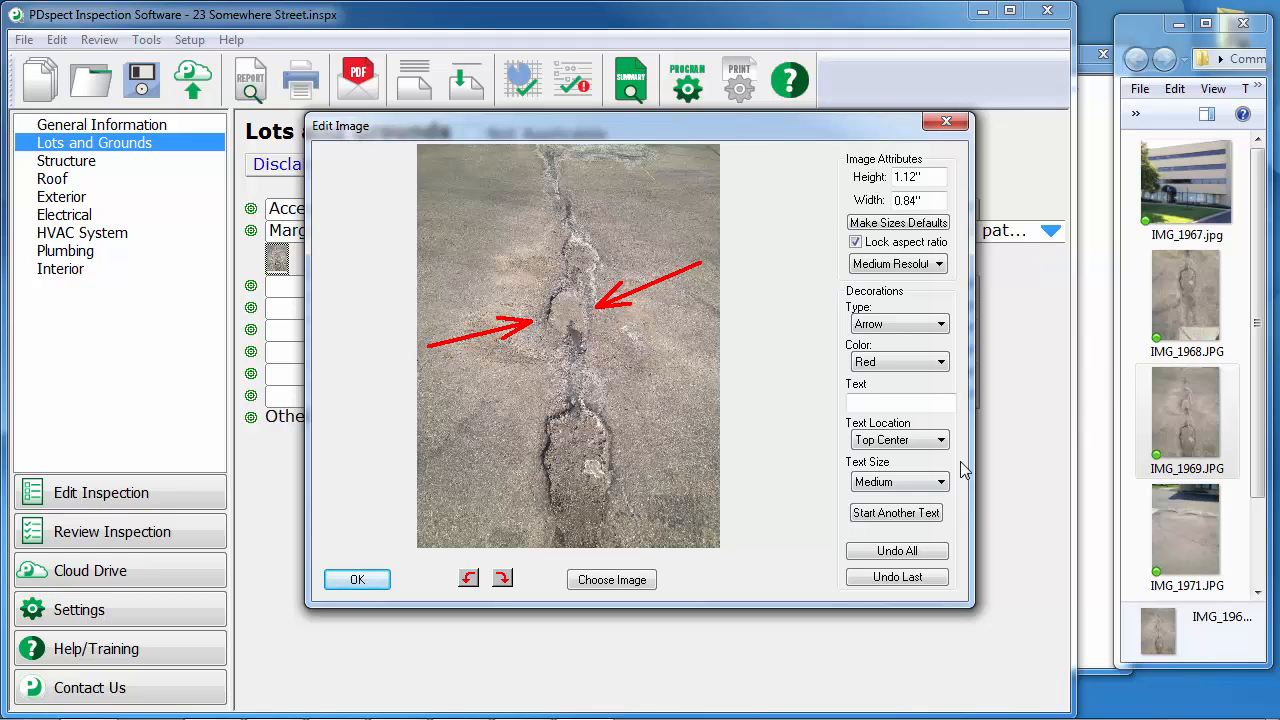
Add the caption "Holes need patched" to the parking lot photo and place it at Top Left
{"action": "left_click", "coordinate": [911, 403]}
{"action": "type", "text": "Hole"}
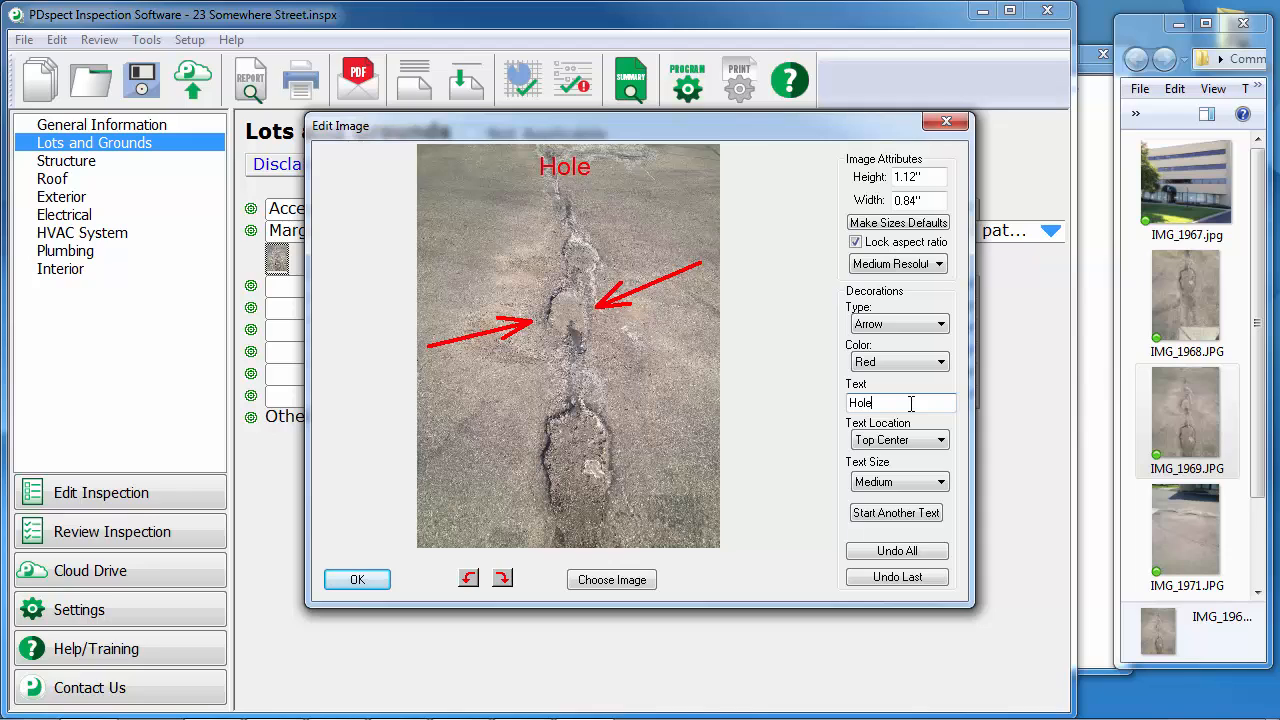
{"action": "type", "text": "s need"}
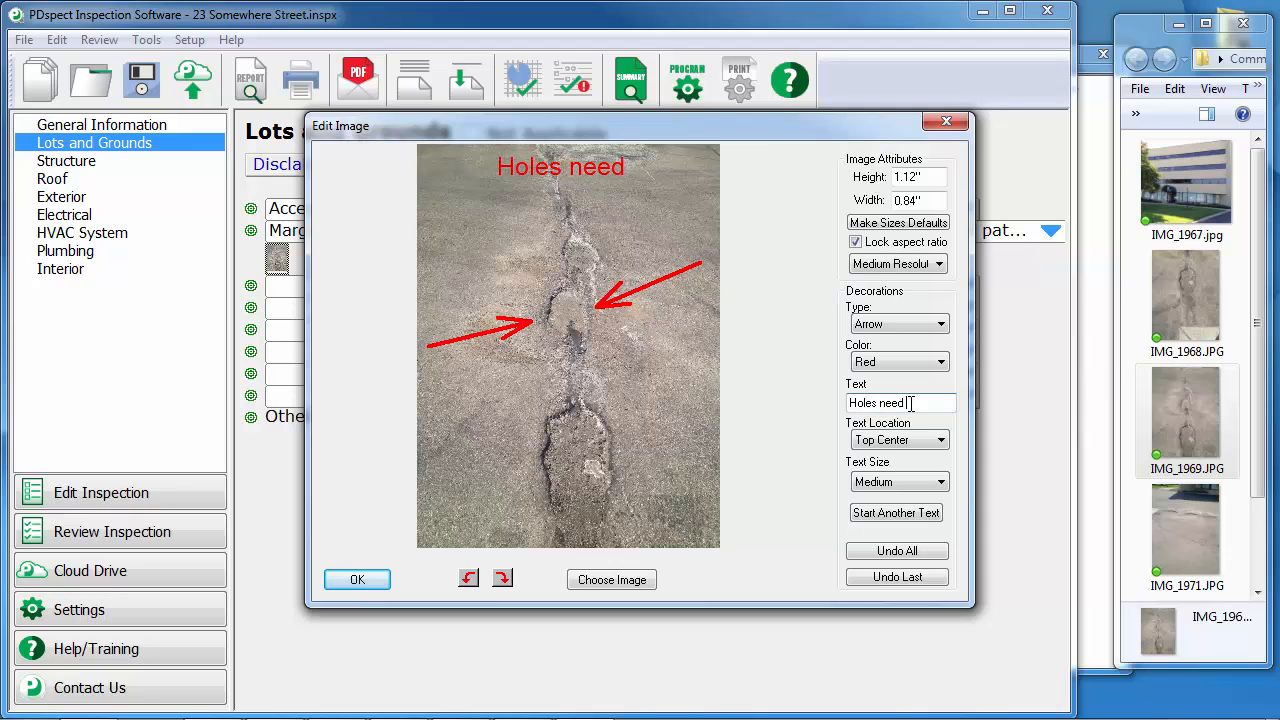
{"action": "type", "text": " patched"}
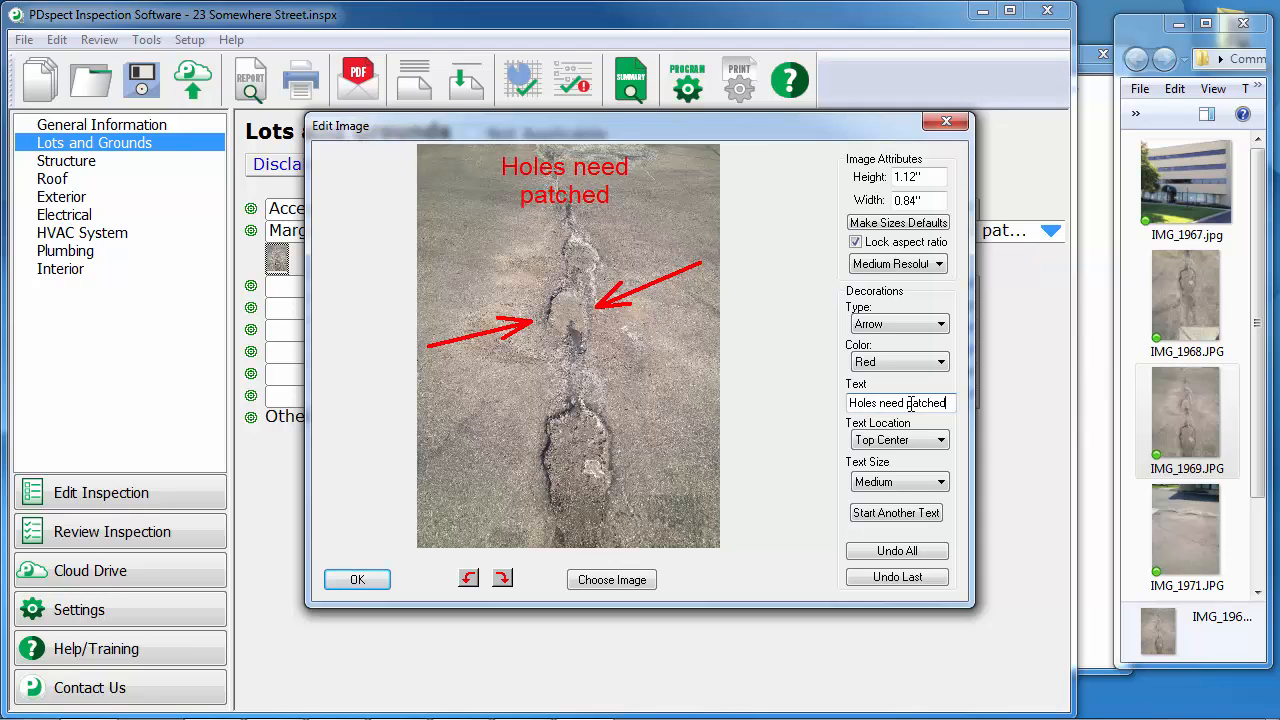
{"action": "left_click", "coordinate": [905, 447]}
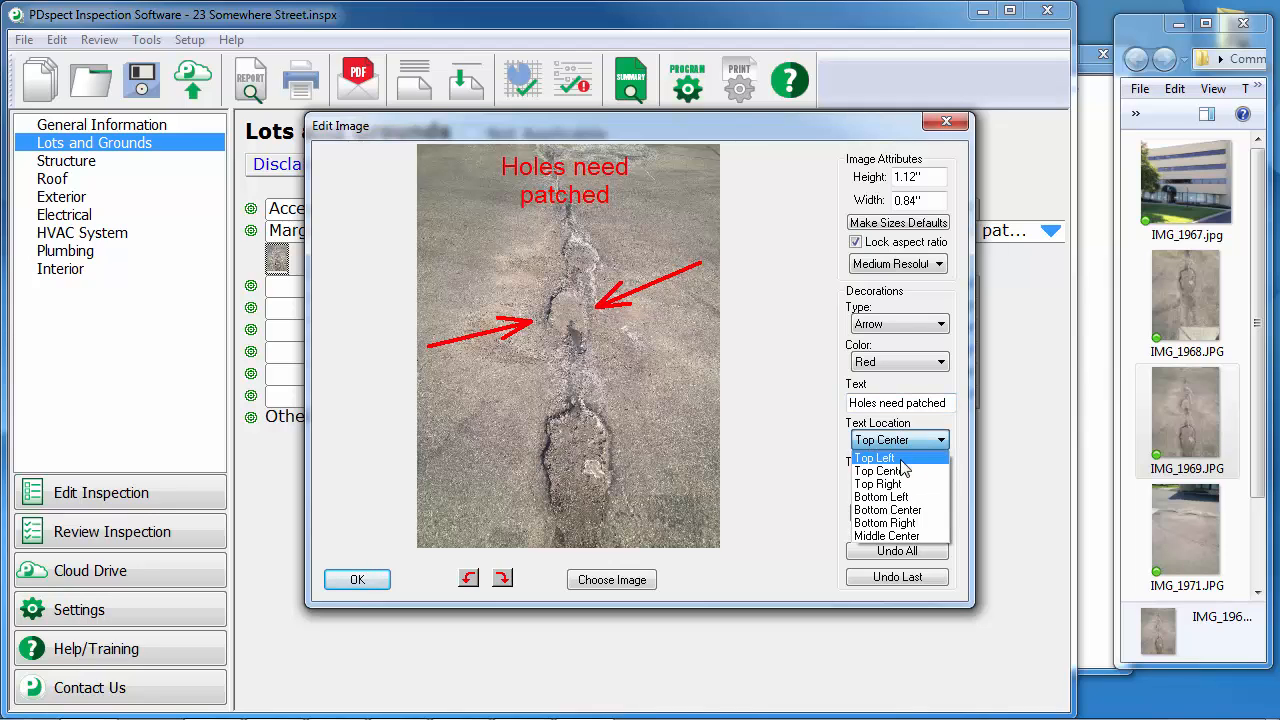
{"action": "left_click", "coordinate": [903, 458]}
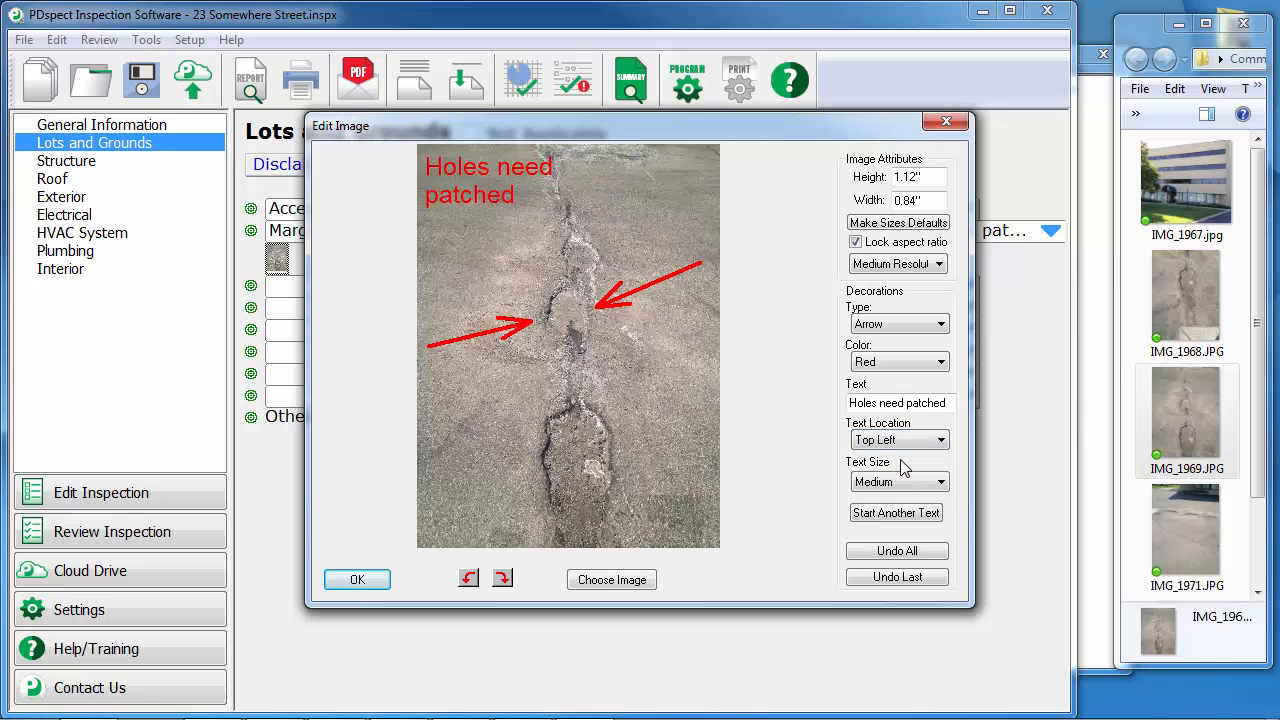
Set the photo caption's text size to Small and its color to Black, and accept the image edits
{"action": "left_click", "coordinate": [903, 483]}
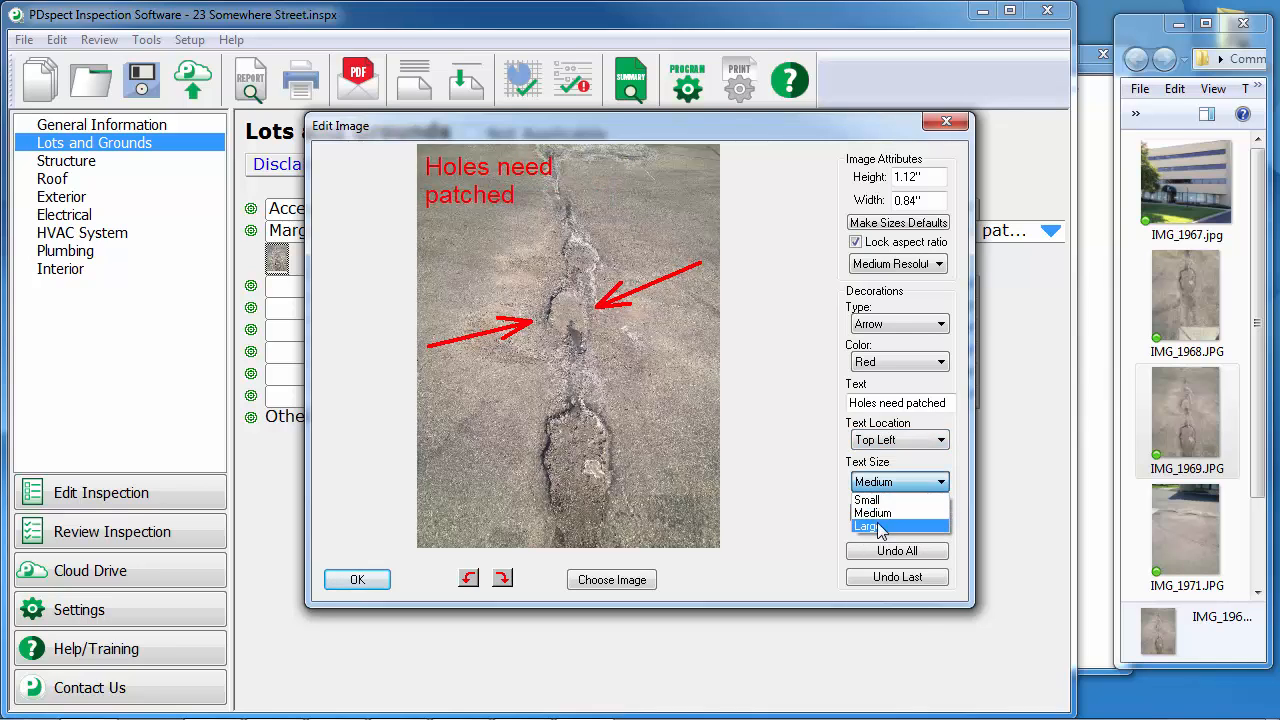
{"action": "left_click", "coordinate": [880, 500]}
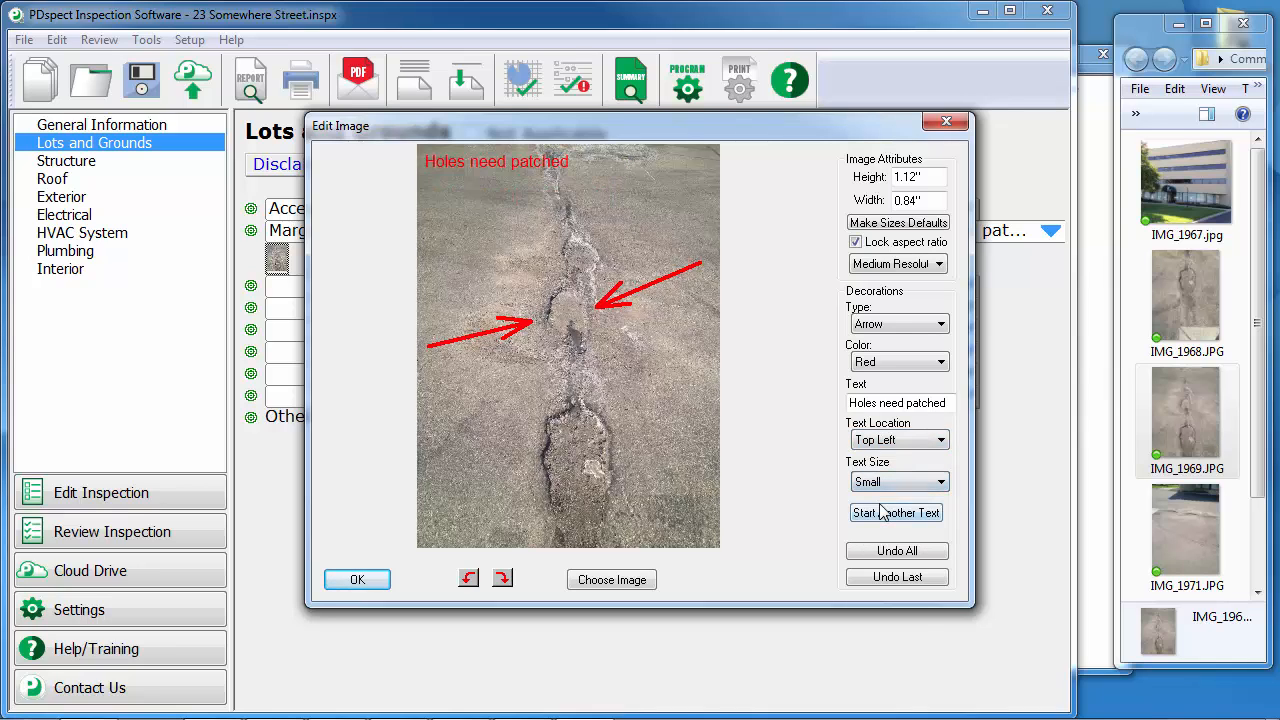
{"action": "left_click", "coordinate": [915, 363]}
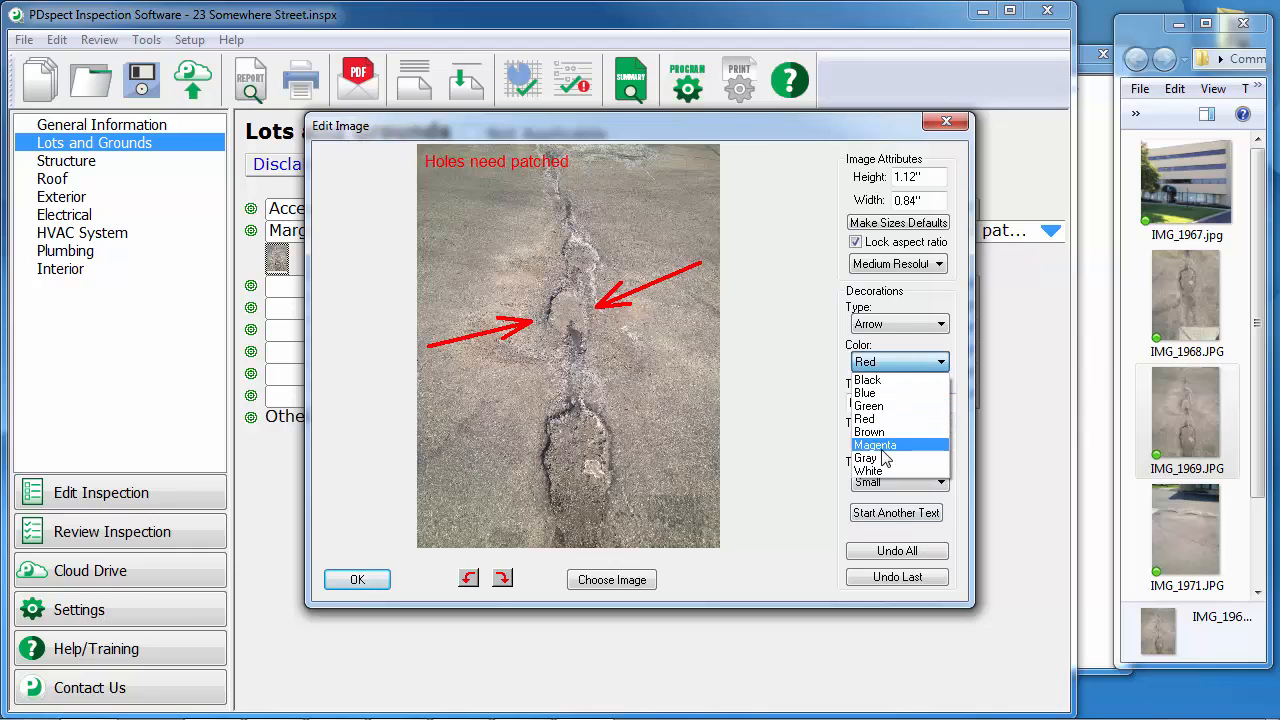
{"action": "left_click", "coordinate": [880, 377]}
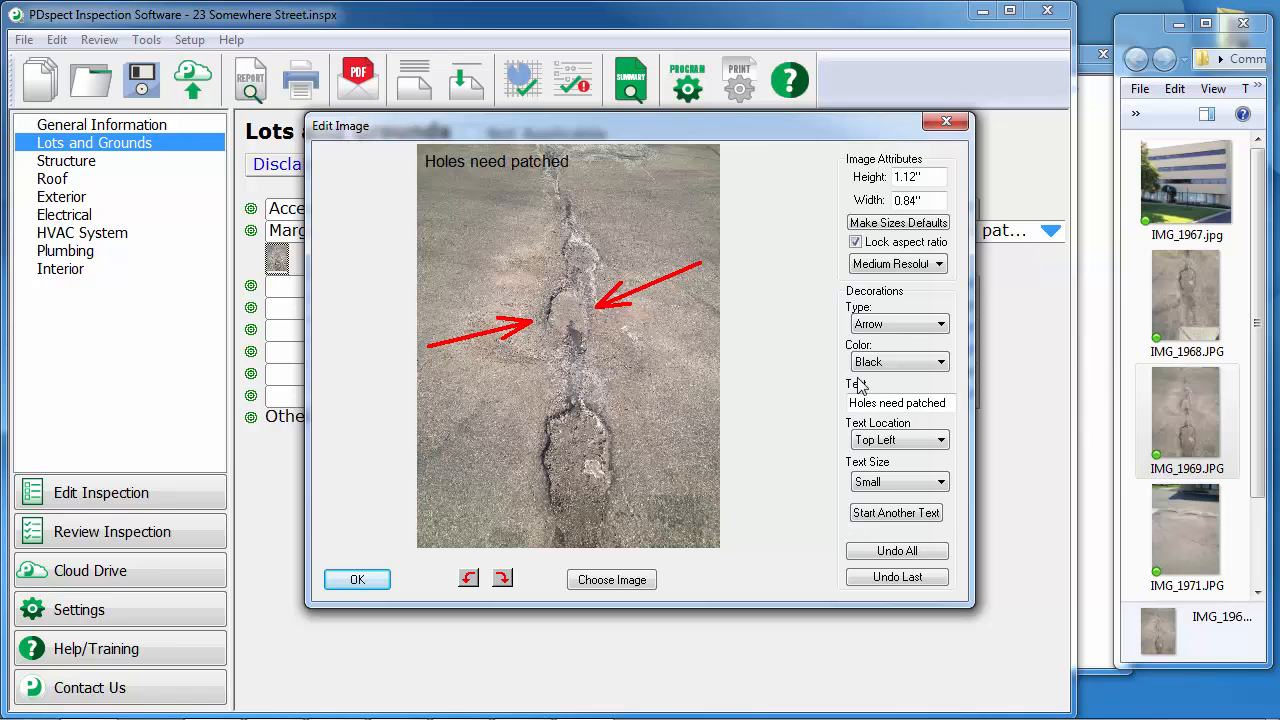
{"action": "left_click", "coordinate": [365, 580]}
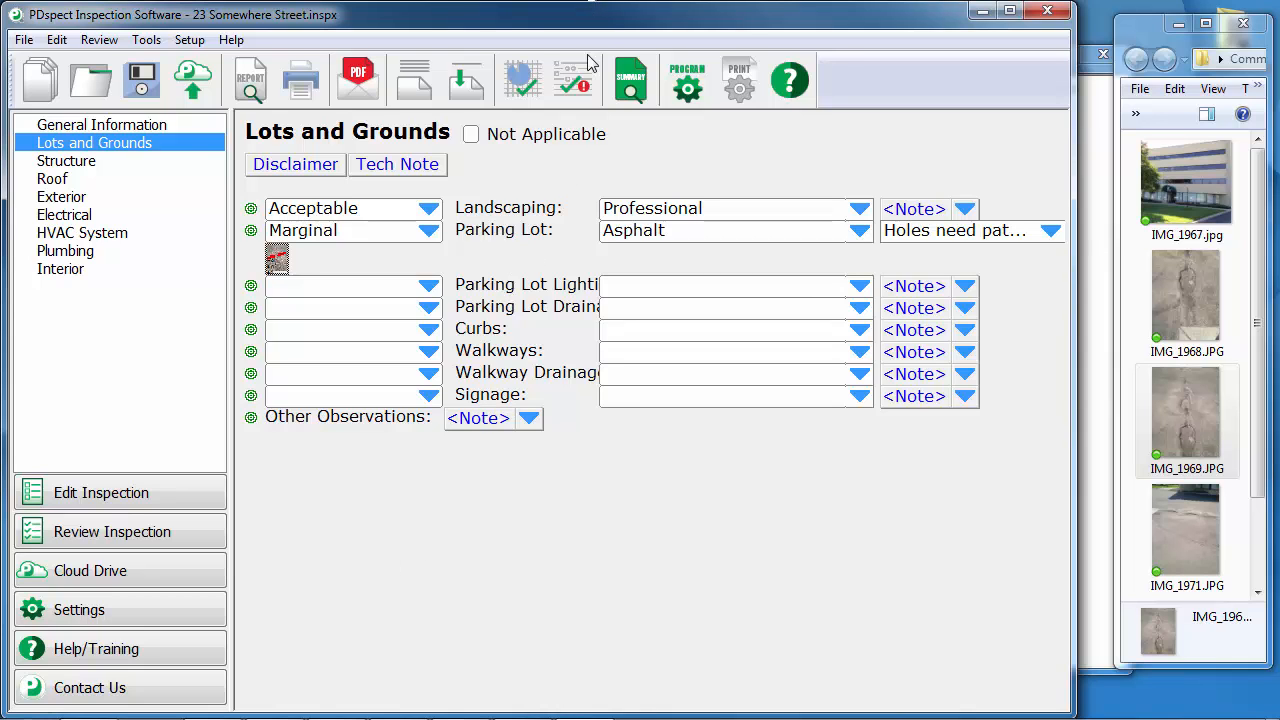
Maximize the inspection window and rate the Parking Lot Lighting as Acceptable
{"action": "double_click", "coordinate": [592, 15]}
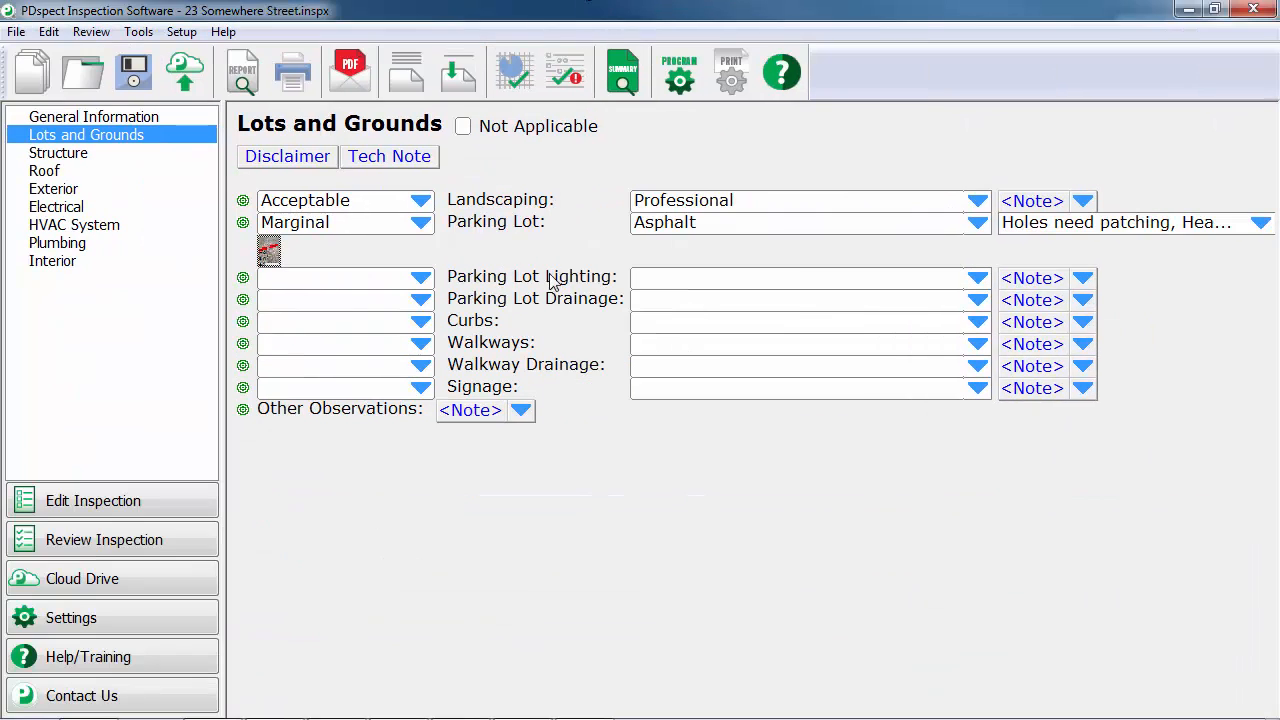
{"action": "left_click", "coordinate": [405, 285]}
{"action": "left_click", "coordinate": [385, 301]}
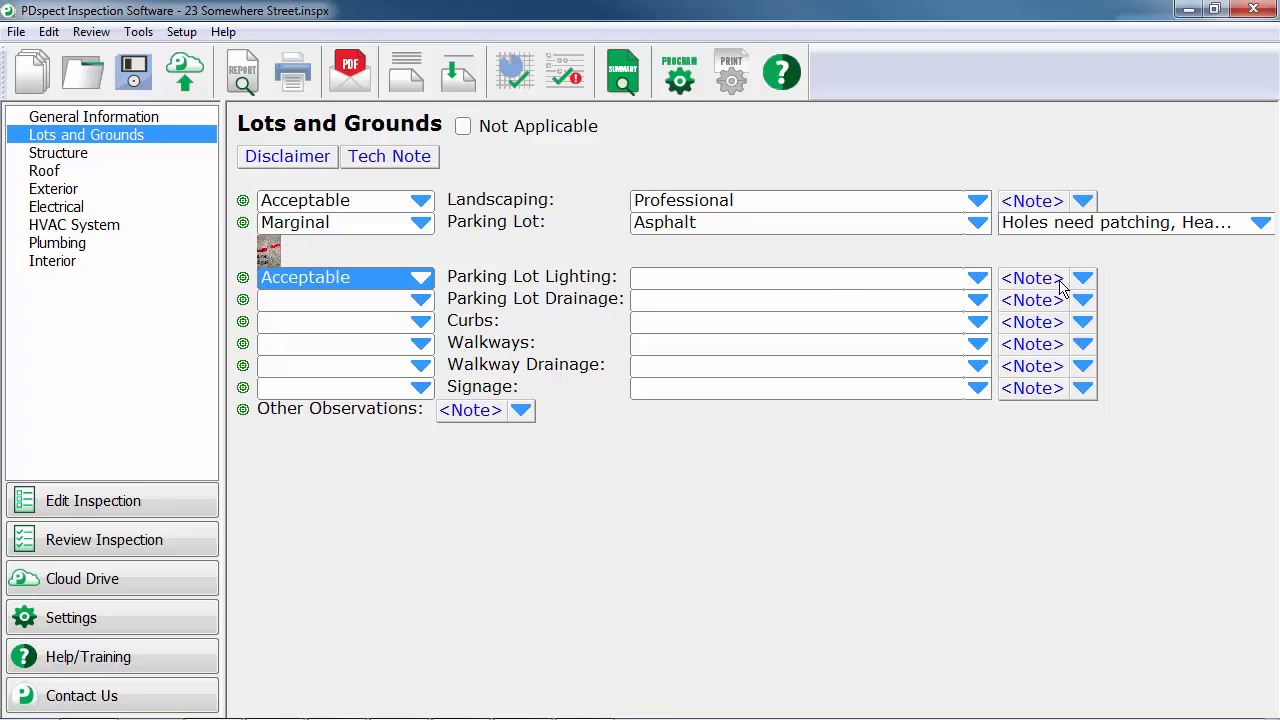
Enter "Something else" as the Parking Lot Lighting description, add it to the reusable list and check the list's entries
{"action": "left_click", "coordinate": [978, 279]}
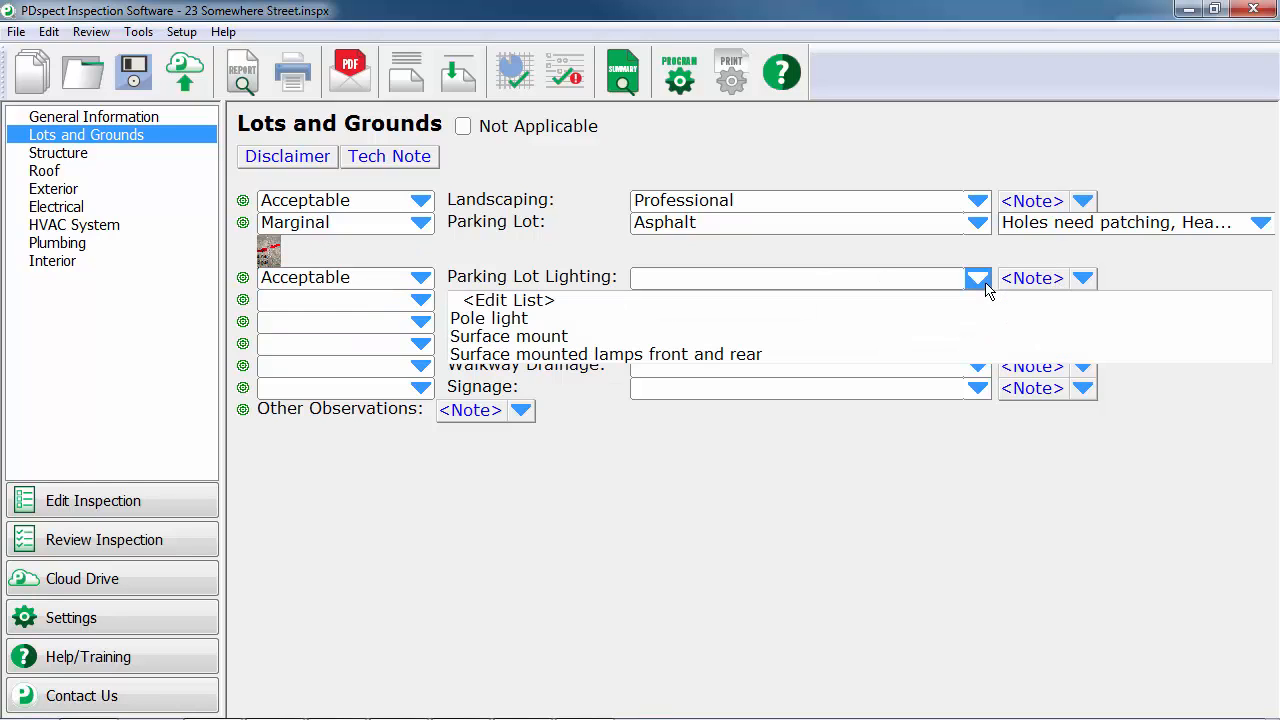
{"action": "left_click", "coordinate": [889, 279]}
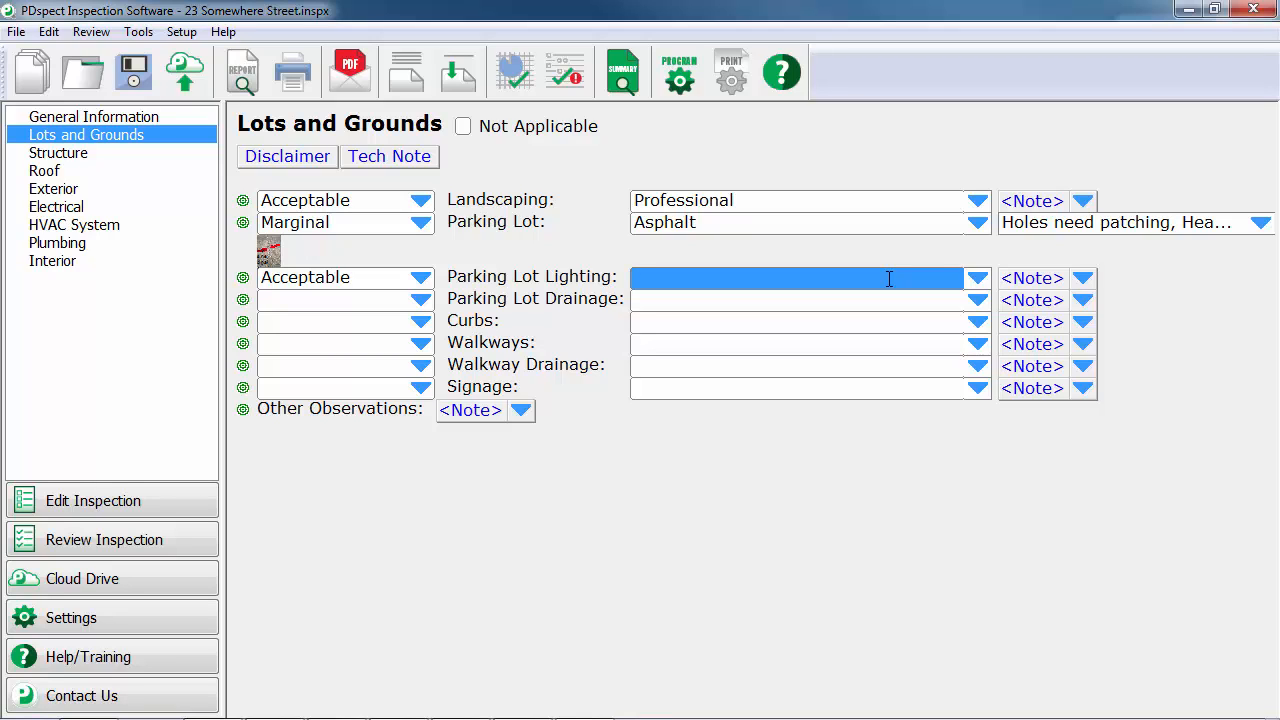
{"action": "type", "text": "Something else"}
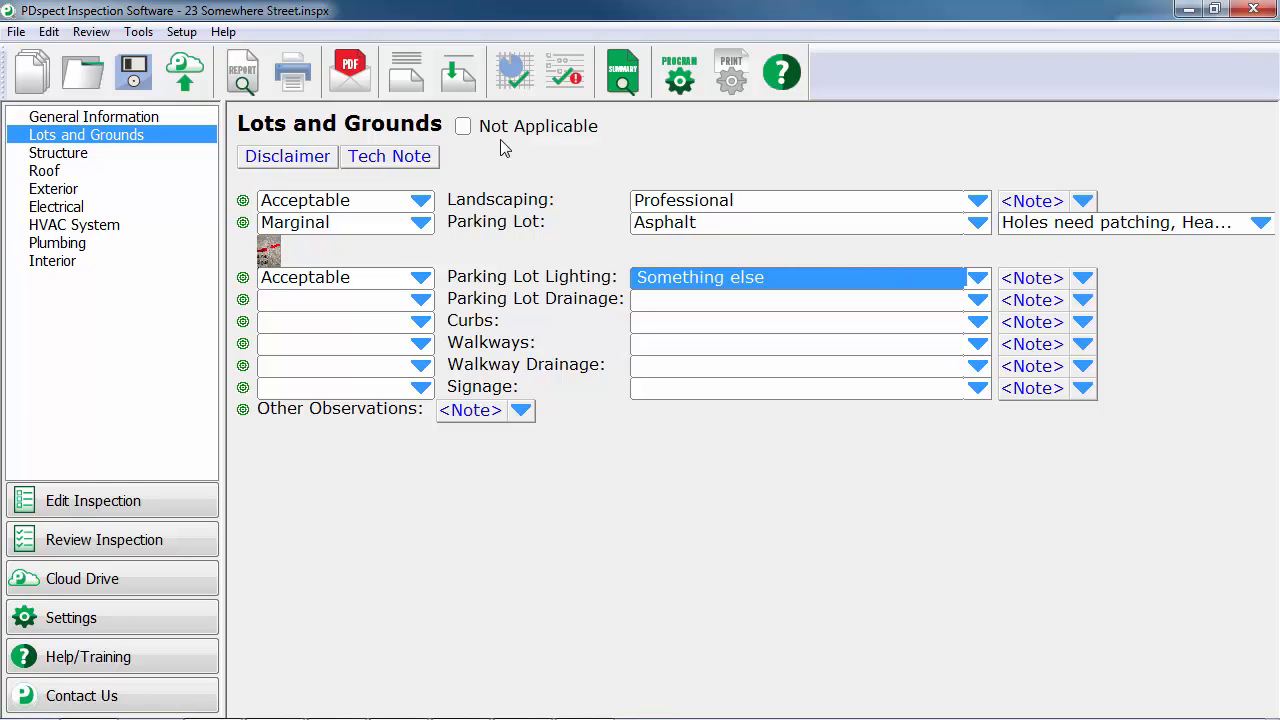
{"action": "left_click", "coordinate": [515, 252]}
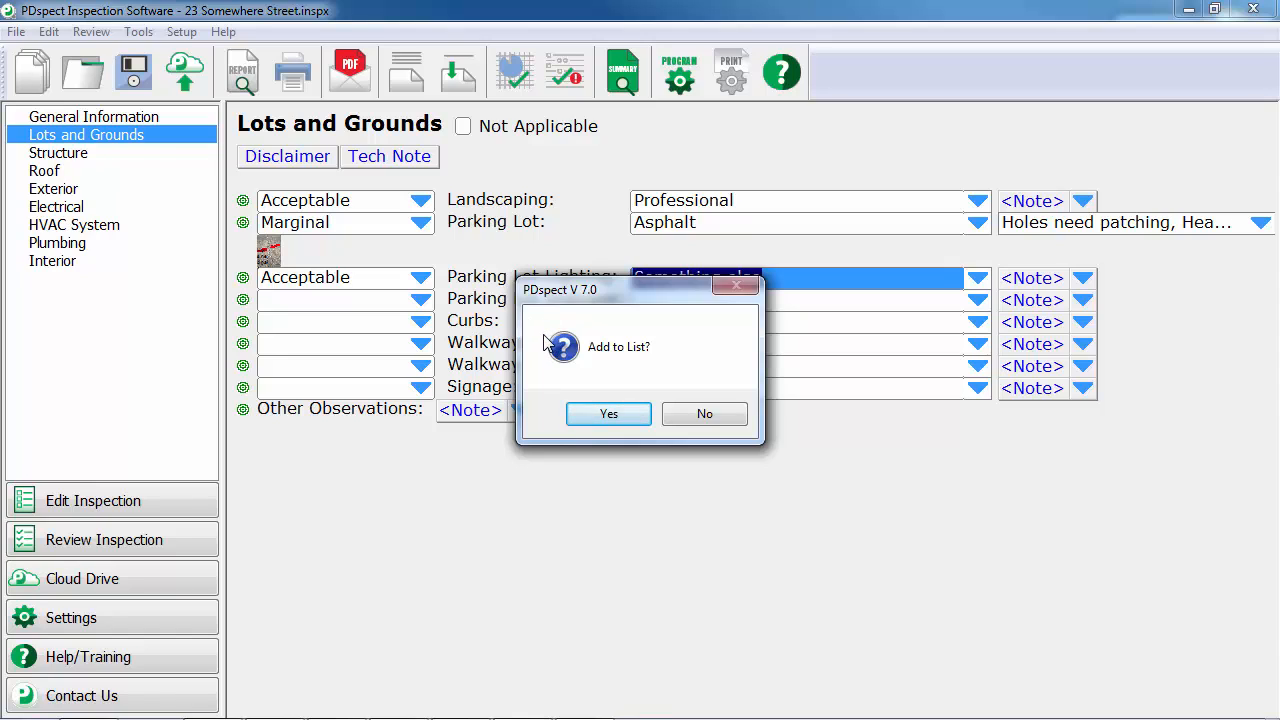
{"action": "left_click", "coordinate": [600, 415]}
{"action": "left_click", "coordinate": [979, 283]}
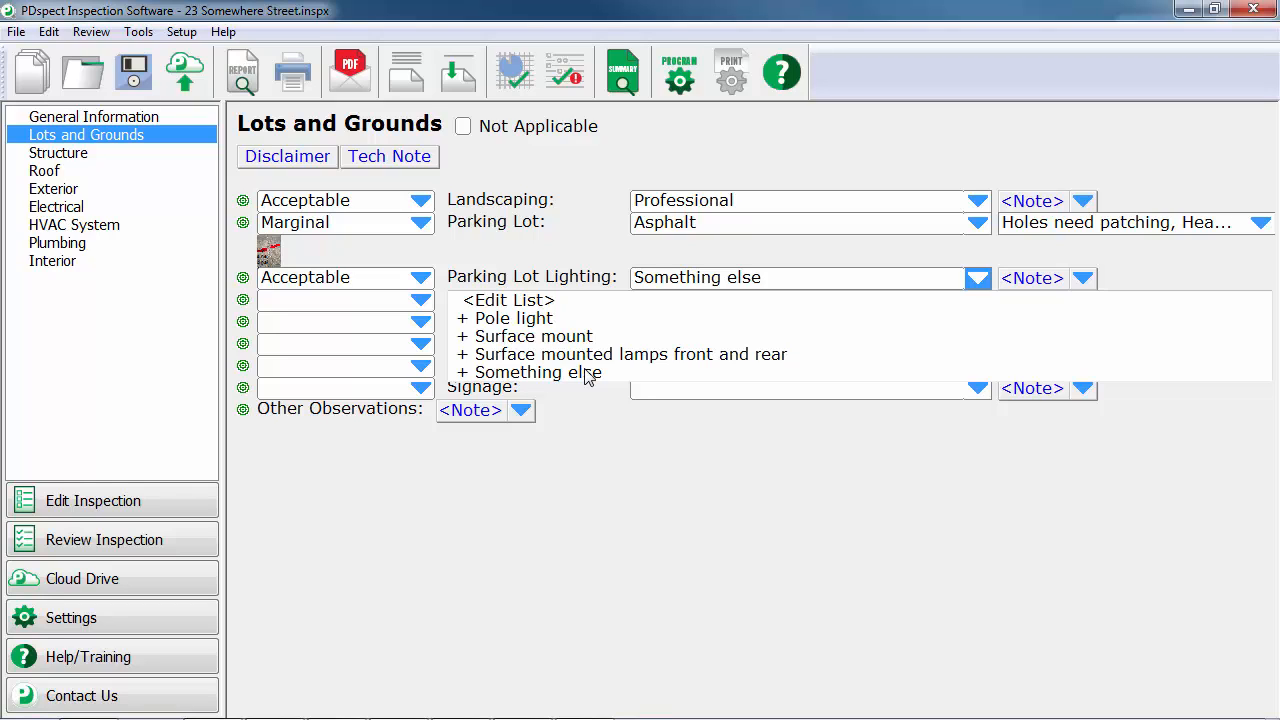
{"action": "left_click", "coordinate": [567, 447]}
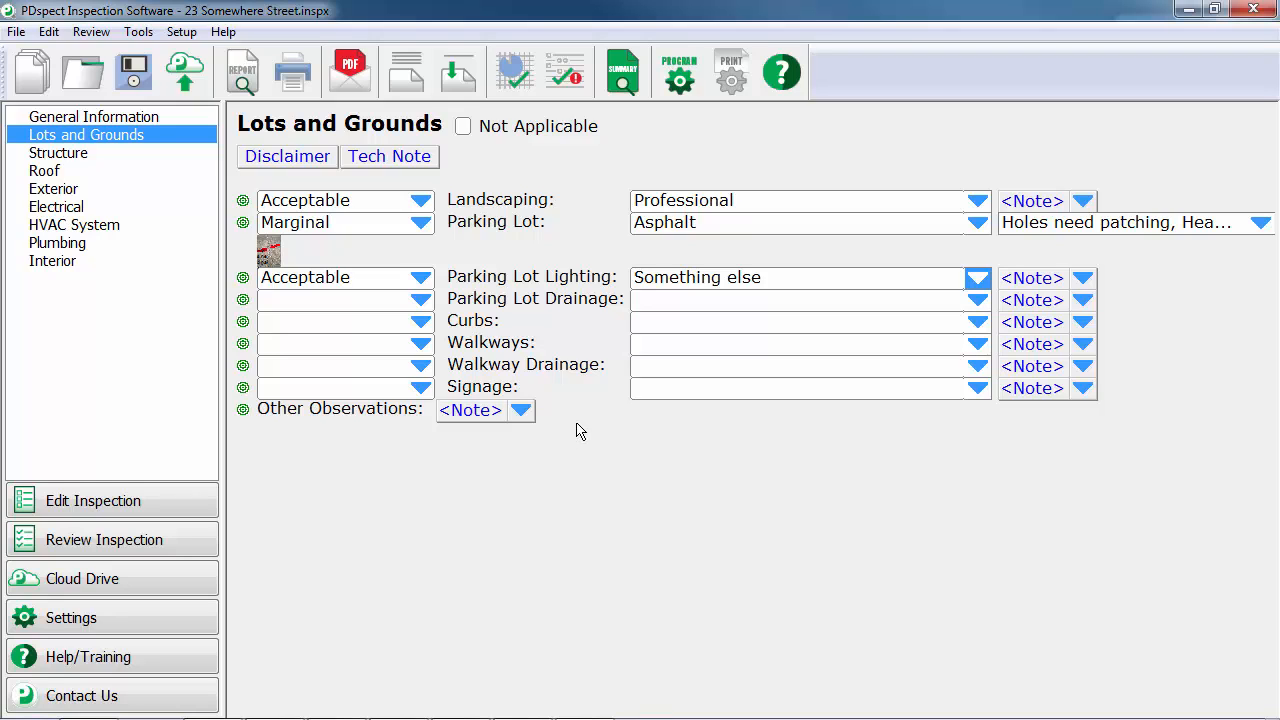
Run the completeness check on the inspection, go to the first incomplete Phone item in General Information and return to the review
{"action": "left_click", "coordinate": [40, 541]}
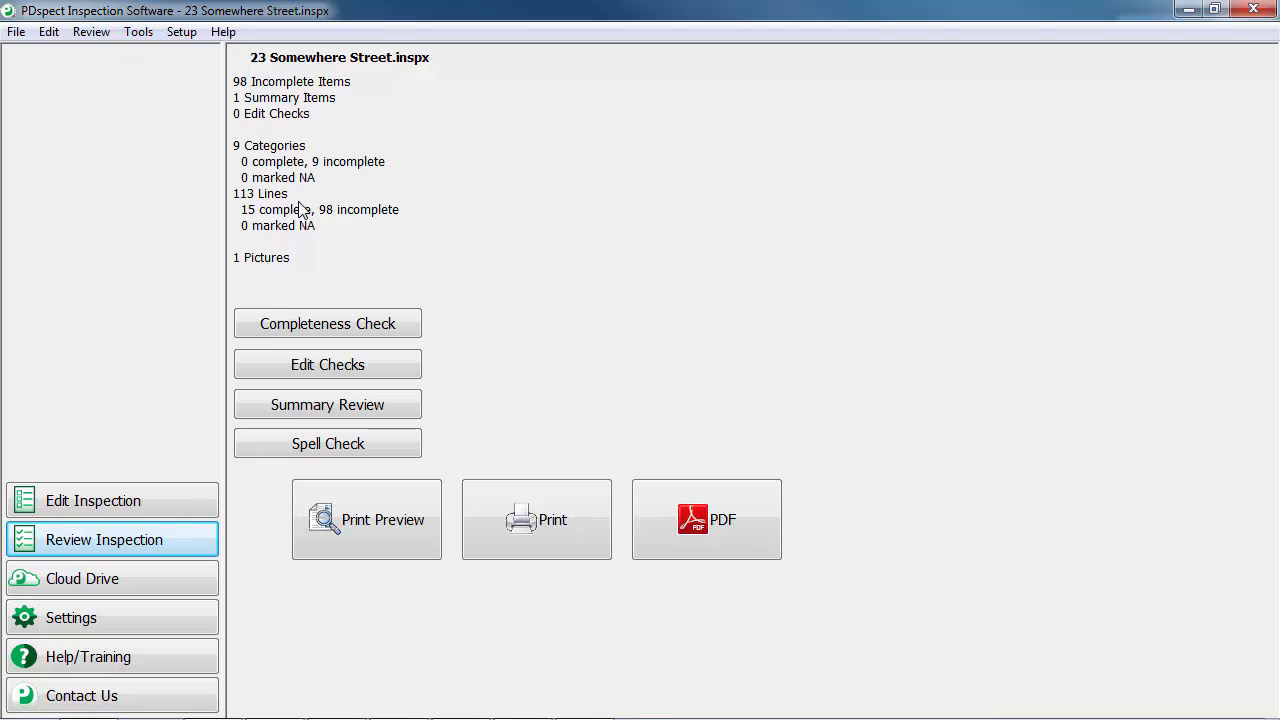
{"action": "left_click", "coordinate": [321, 320]}
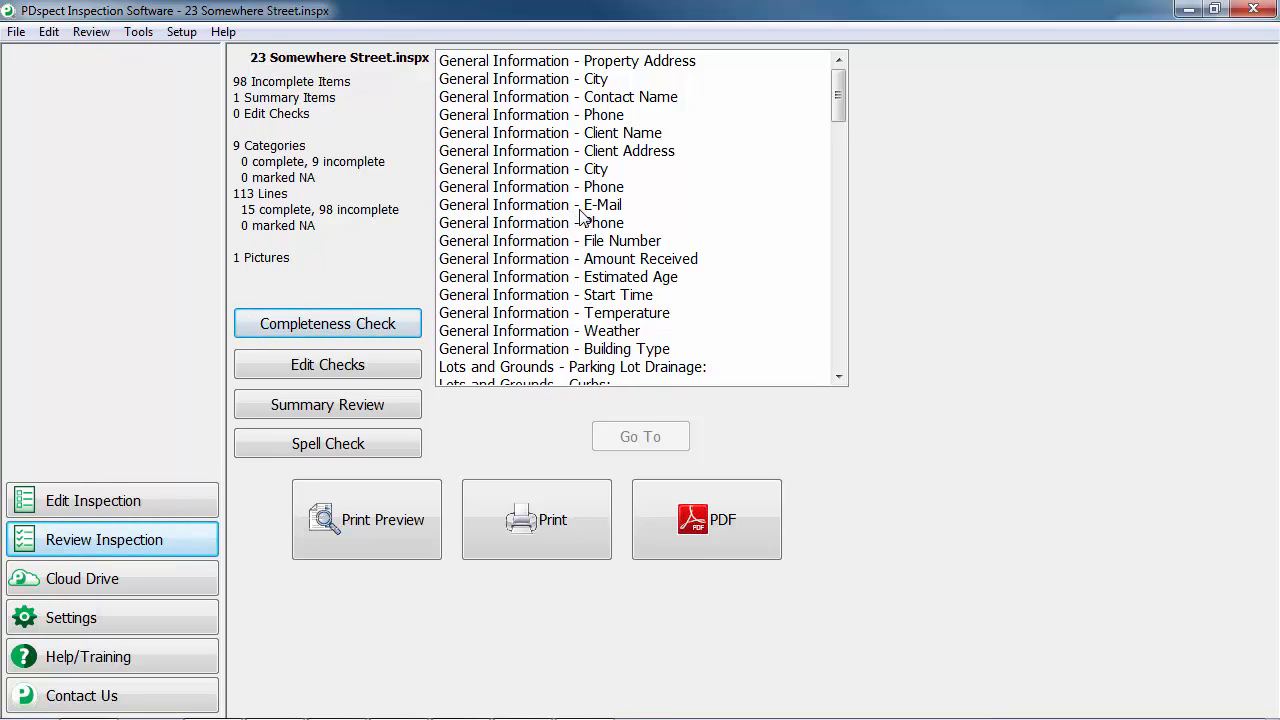
{"action": "double_click", "coordinate": [569, 116]}
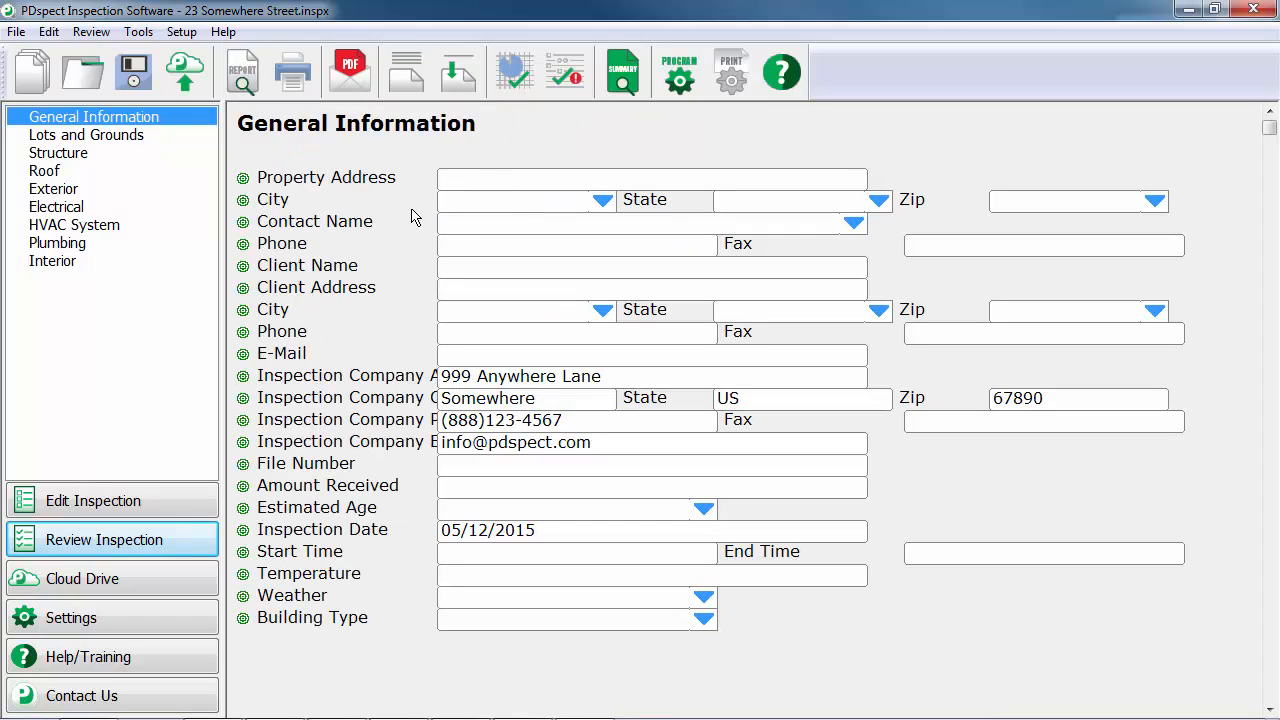
{"action": "left_click", "coordinate": [188, 541]}
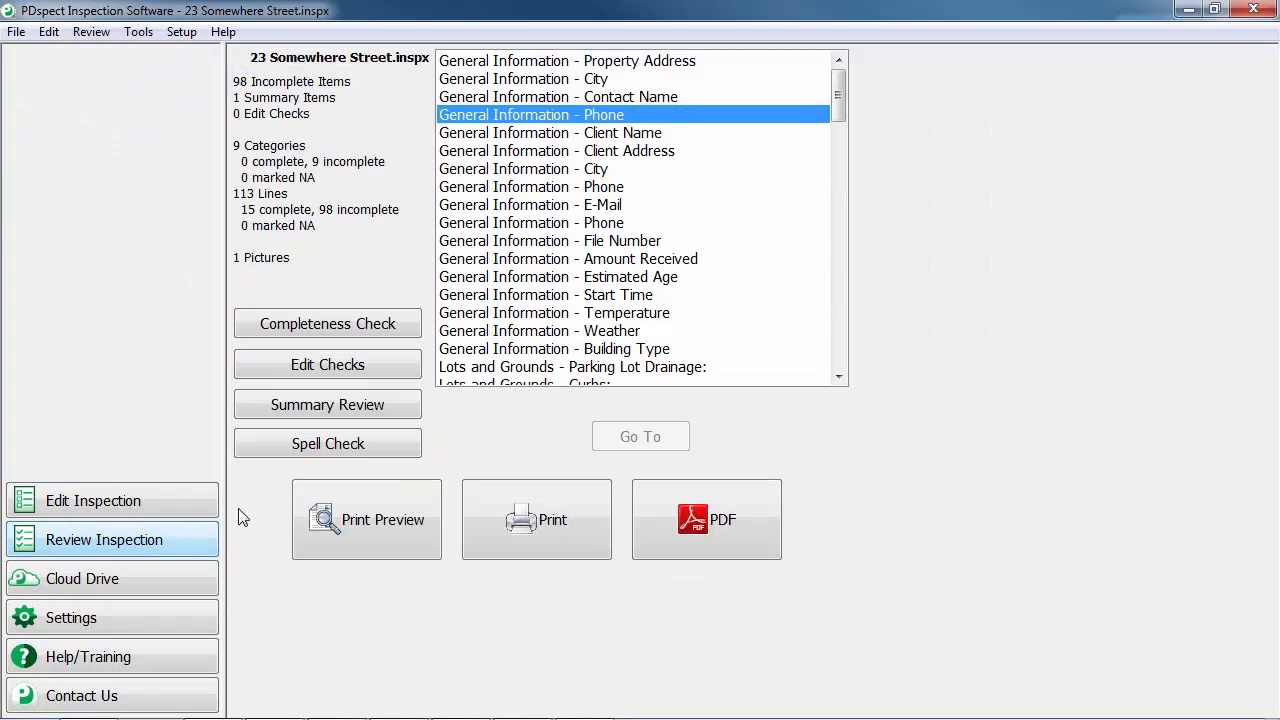
Look through the inspection's edit checks and summary review, and open the spell check without starting it
{"action": "left_click", "coordinate": [306, 372]}
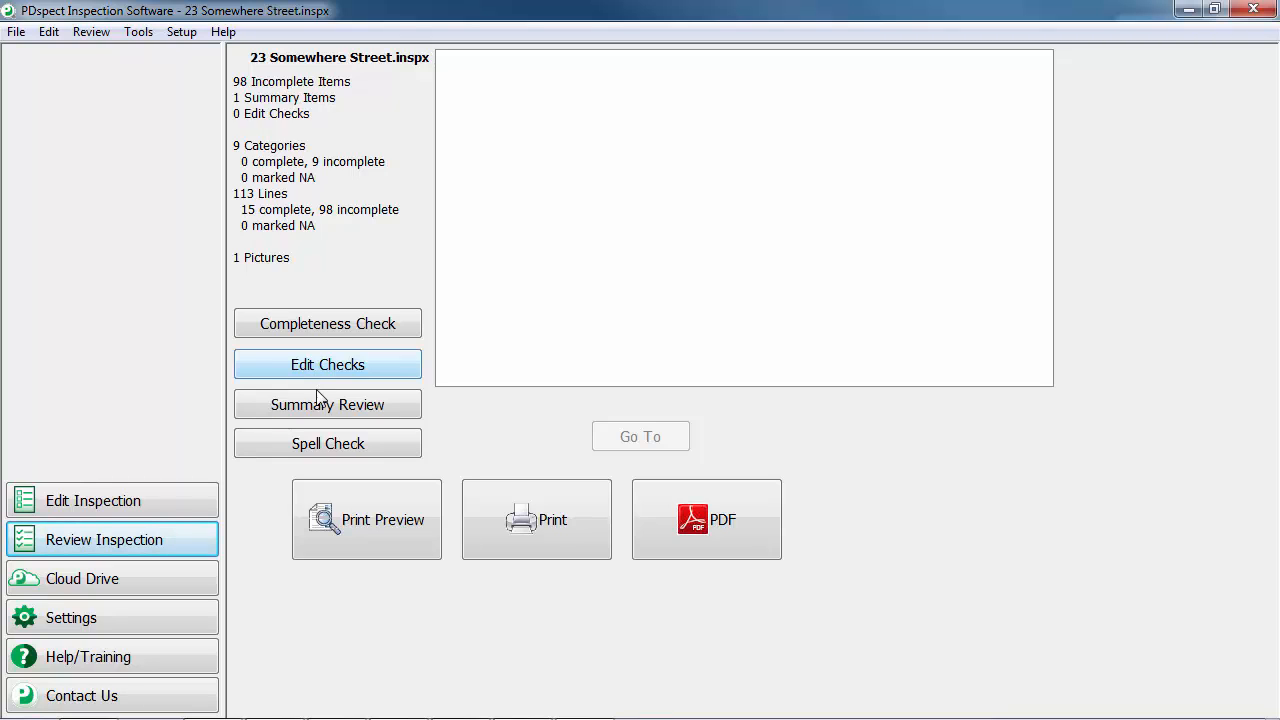
{"action": "left_click", "coordinate": [318, 406]}
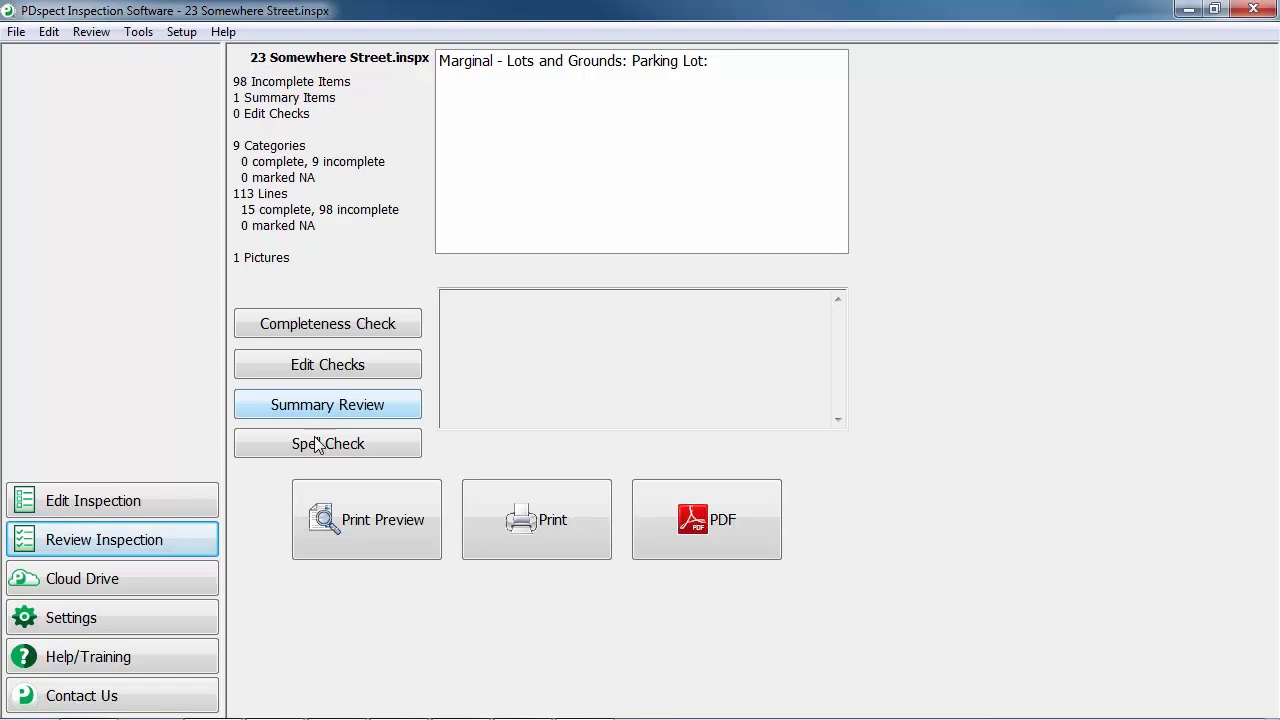
{"action": "left_click", "coordinate": [315, 446]}
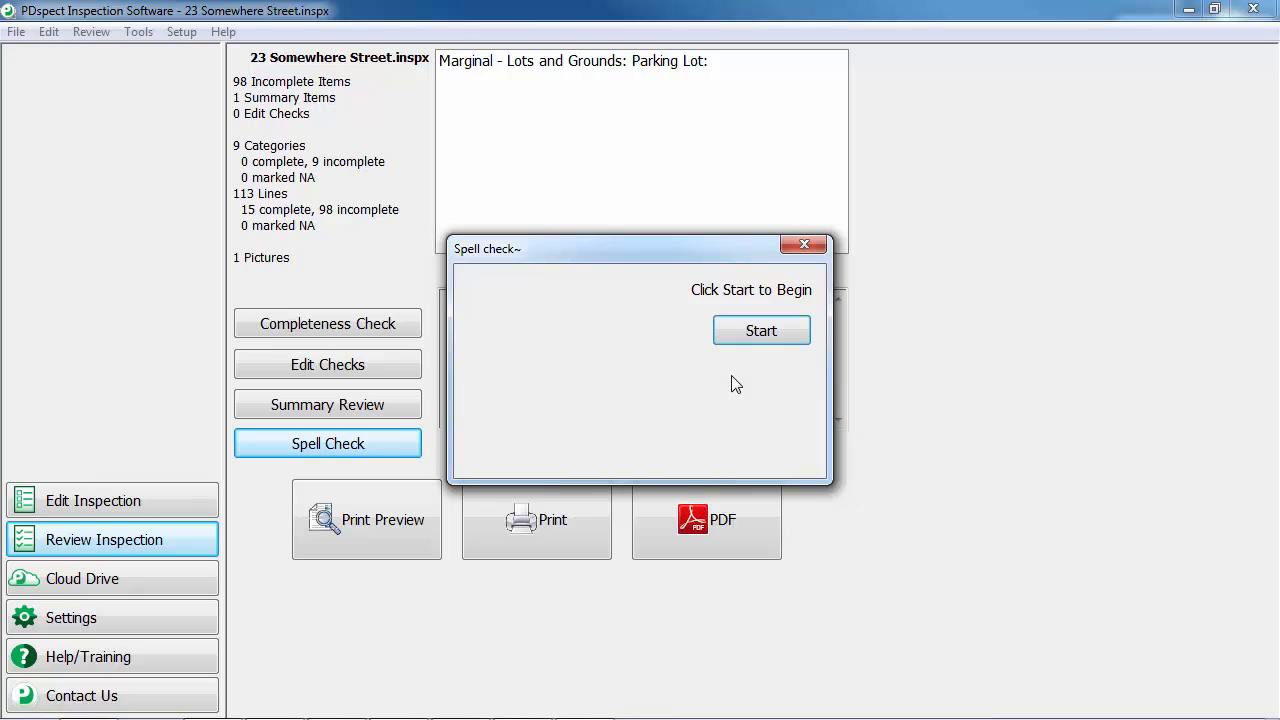
{"action": "left_click", "coordinate": [797, 250]}
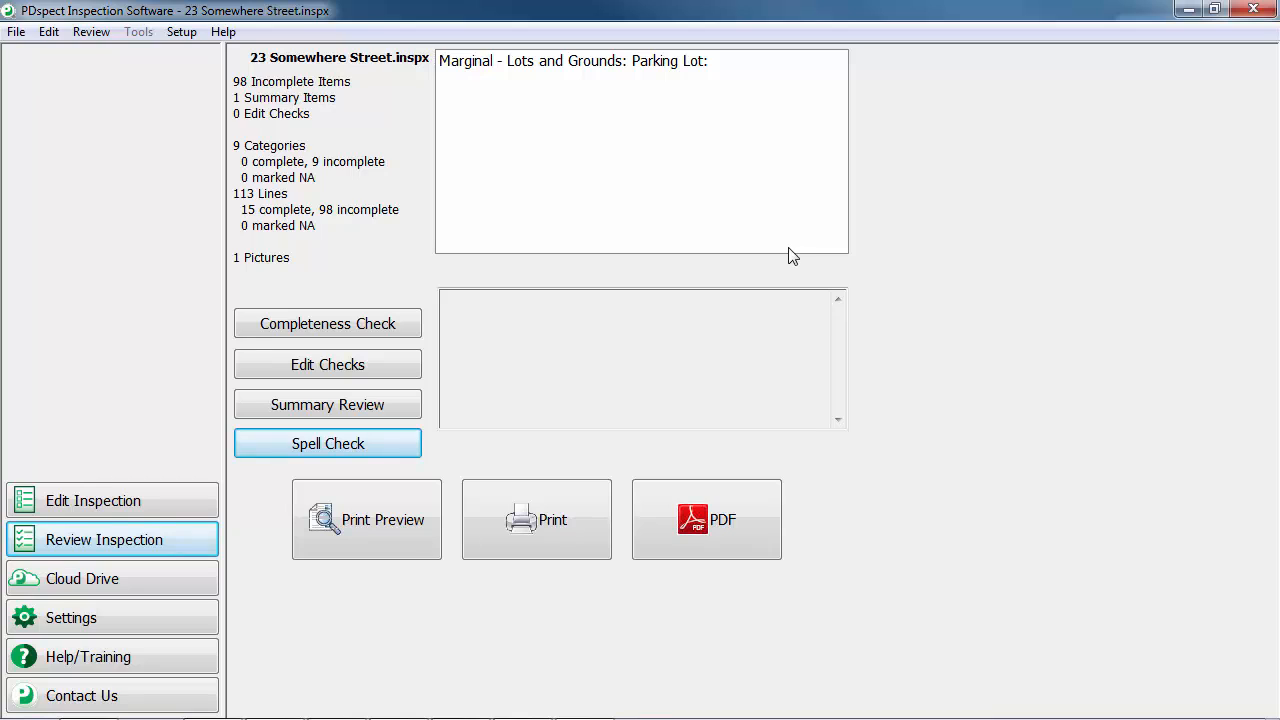
Preview the printed report, examining the Lots and Grounds page enlarged and the Marginal Summary on page 7, and close the preview
{"action": "left_click", "coordinate": [412, 526]}
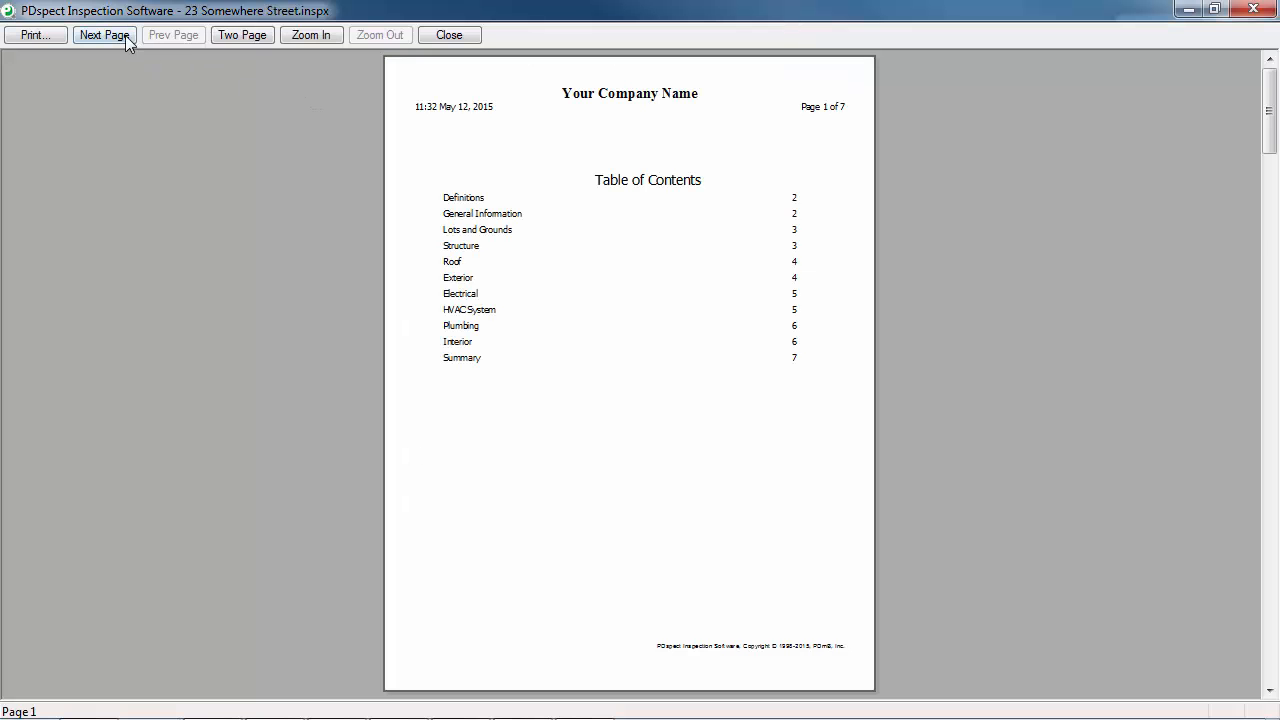
{"action": "left_click", "coordinate": [125, 35]}
{"action": "left_click", "coordinate": [125, 35]}
{"action": "left_click", "coordinate": [524, 248]}
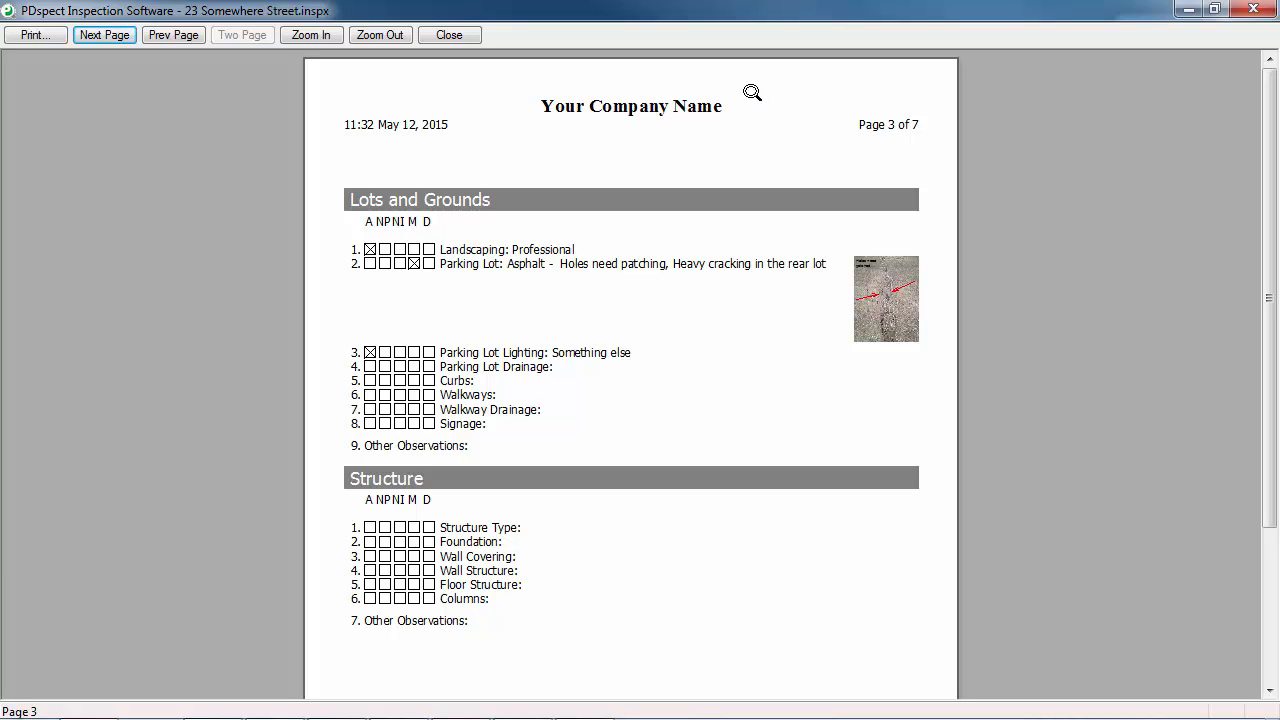
{"action": "left_click", "coordinate": [115, 35]}
{"action": "left_click", "coordinate": [115, 35]}
{"action": "left_click", "coordinate": [115, 35]}
{"action": "left_click", "coordinate": [115, 35]}
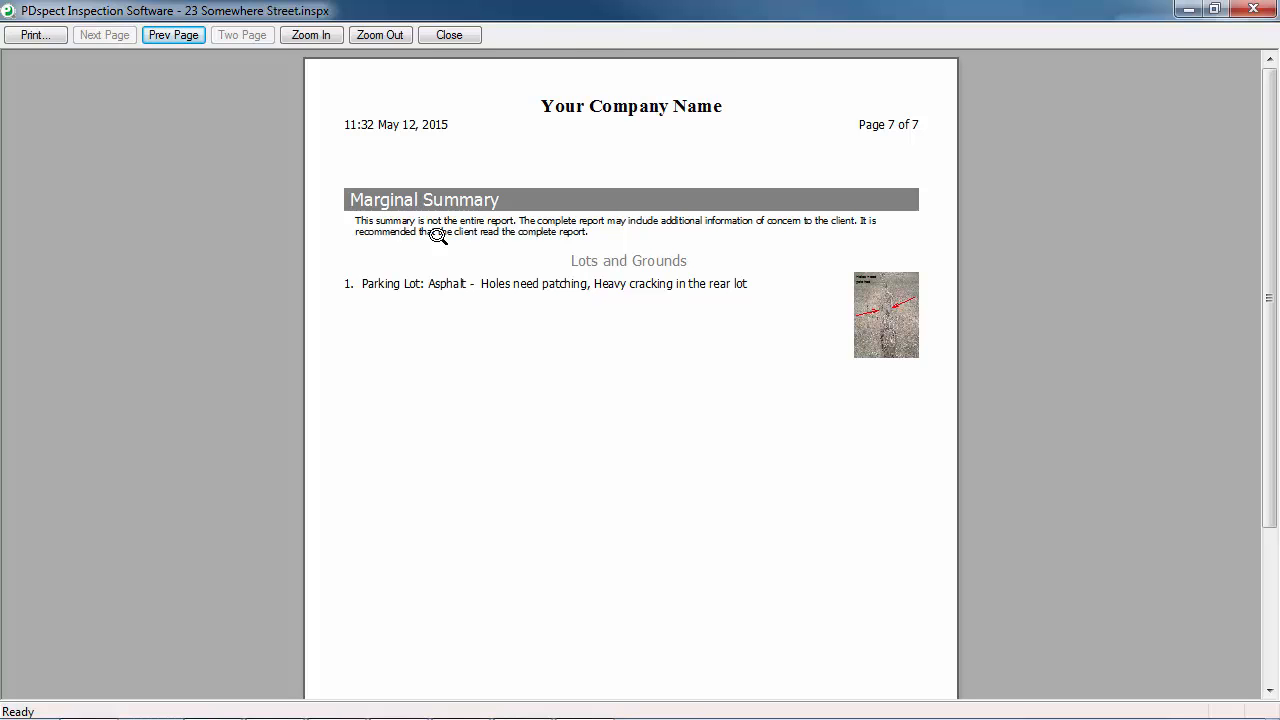
{"action": "key", "text": "Escape"}
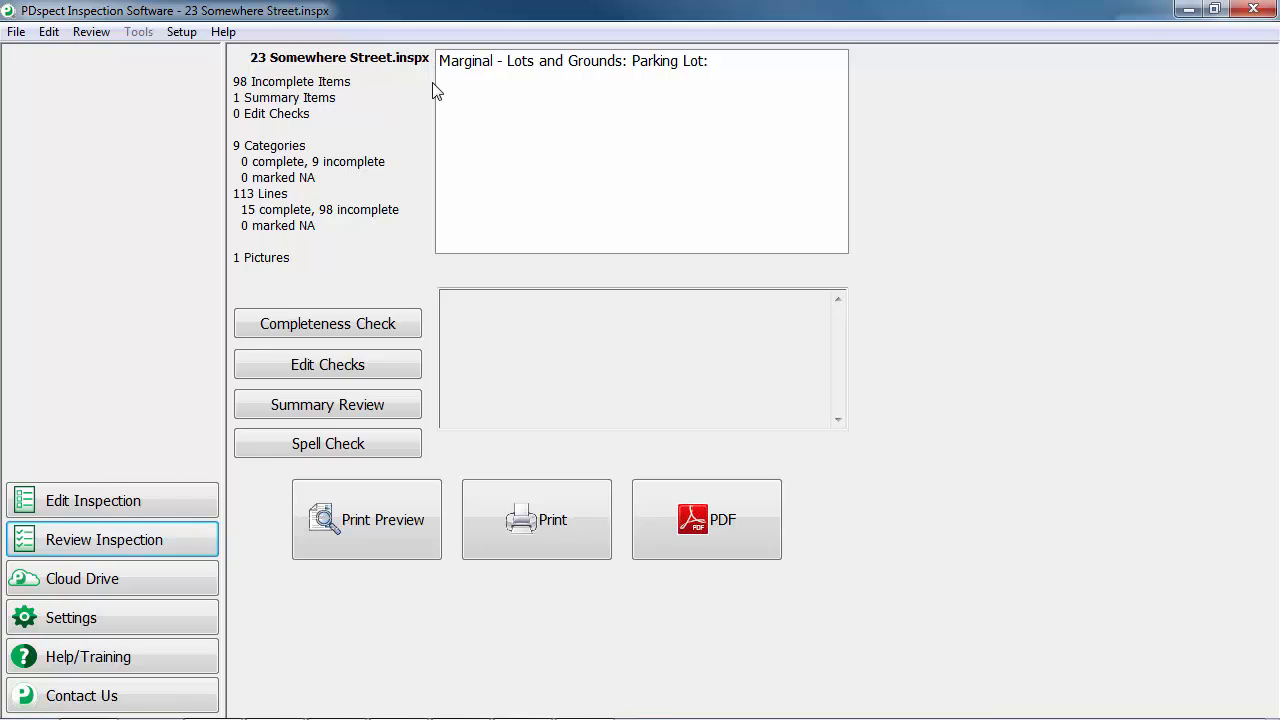